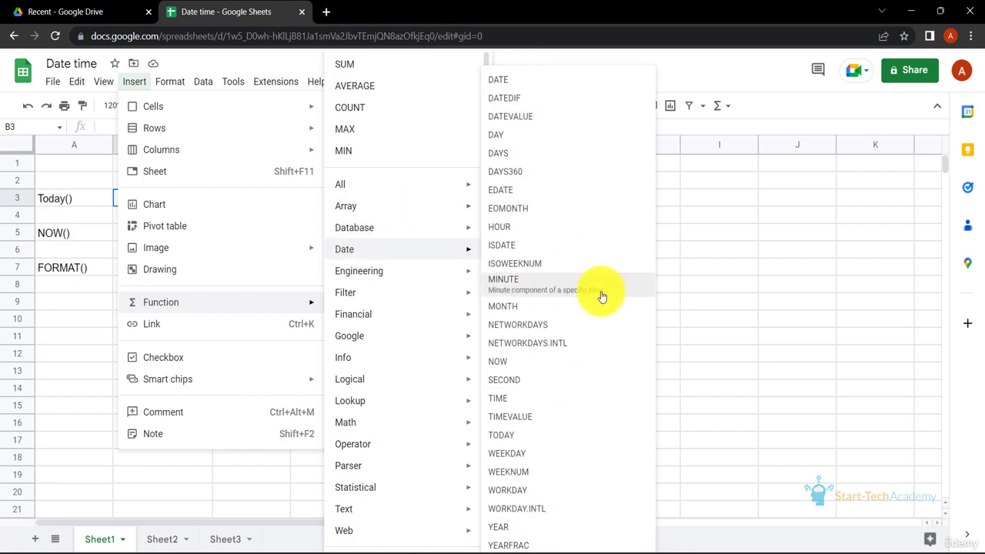
Enter the formula =TODAY() in cell B3, beside the Today() label on Sheet1
click(761, 284)
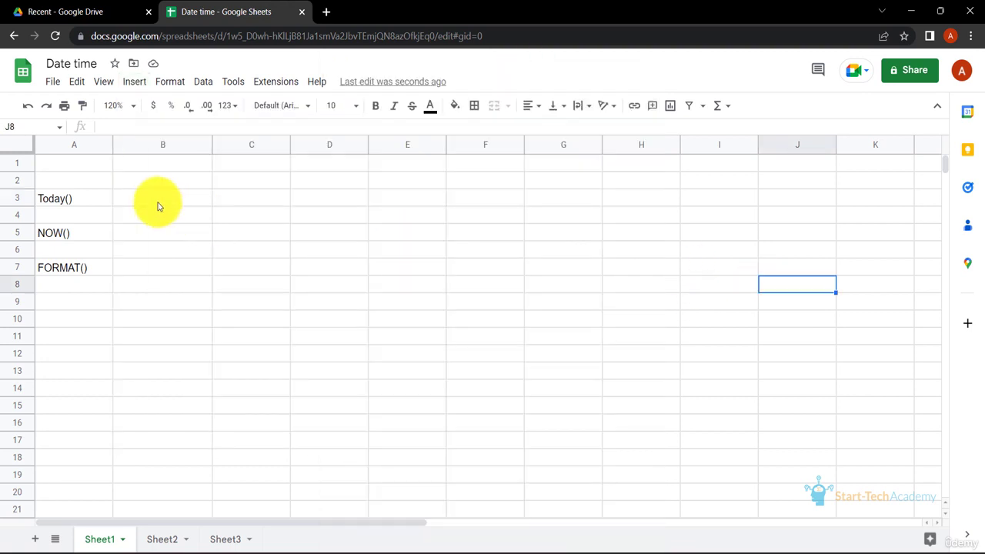
click(160, 202)
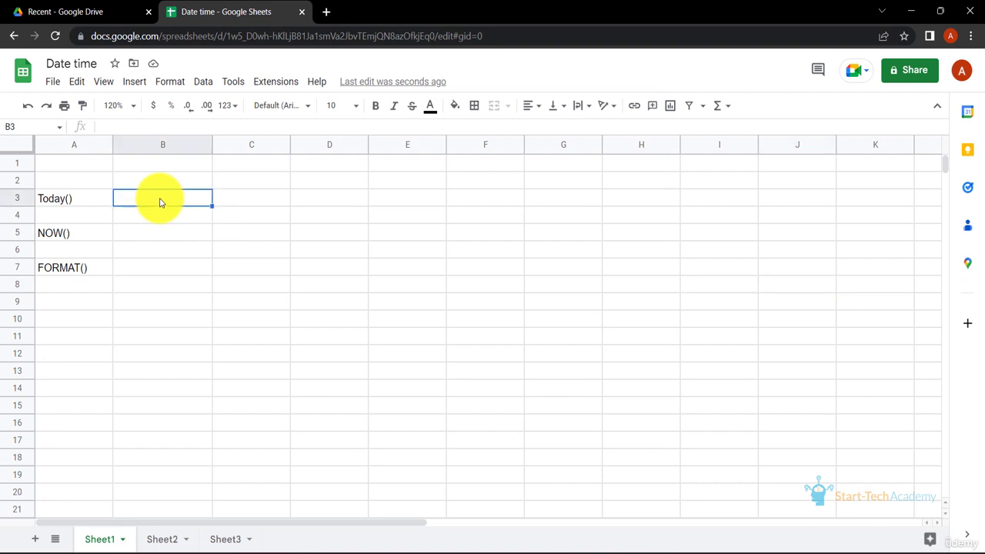
text(=TODAY()
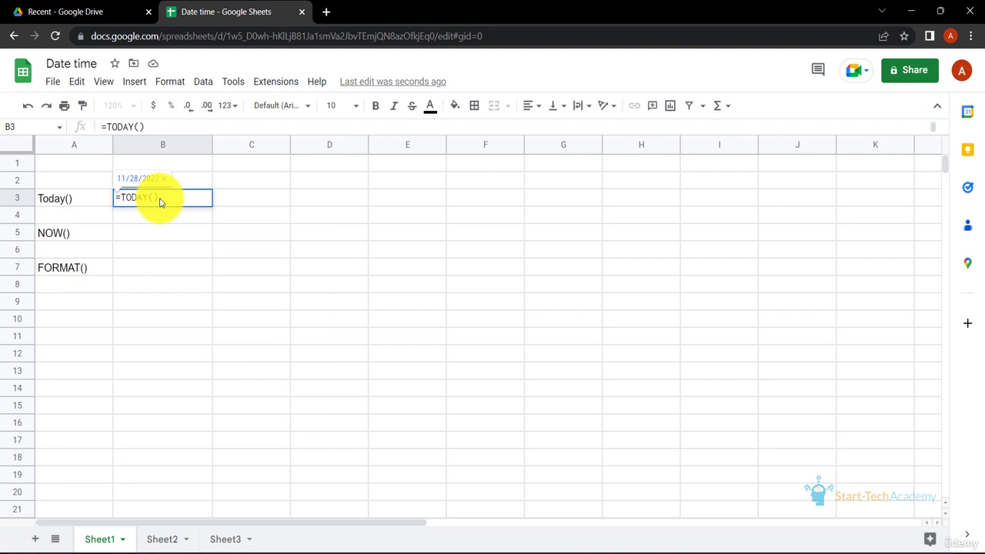
key(Return)
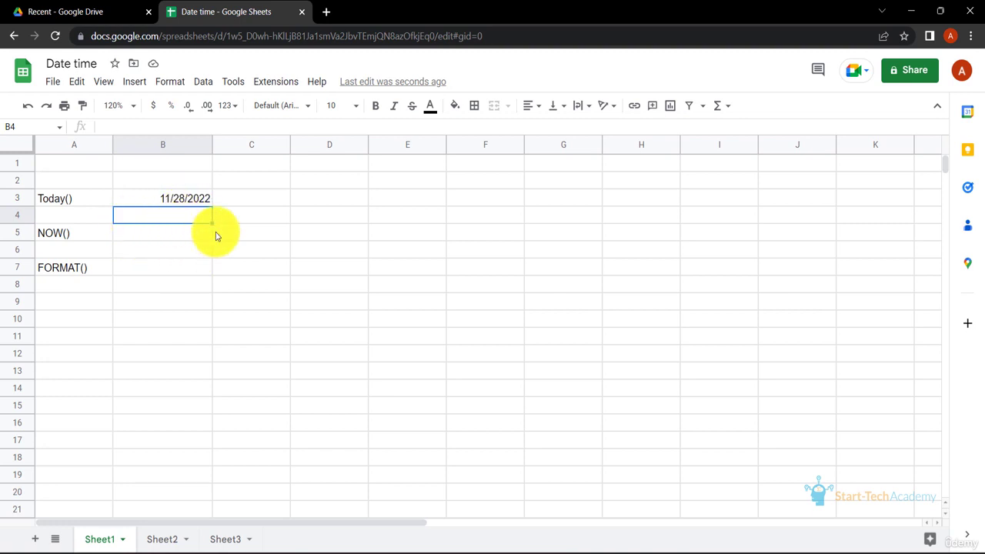
Enter the formula =NOW() in cell B5, beside the NOW() label
click(161, 238)
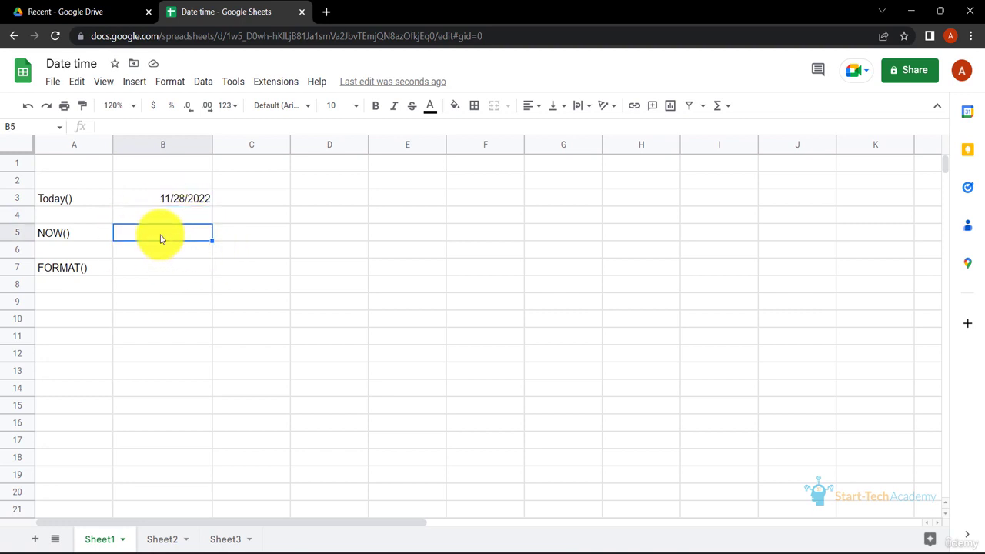
text(=NOW)
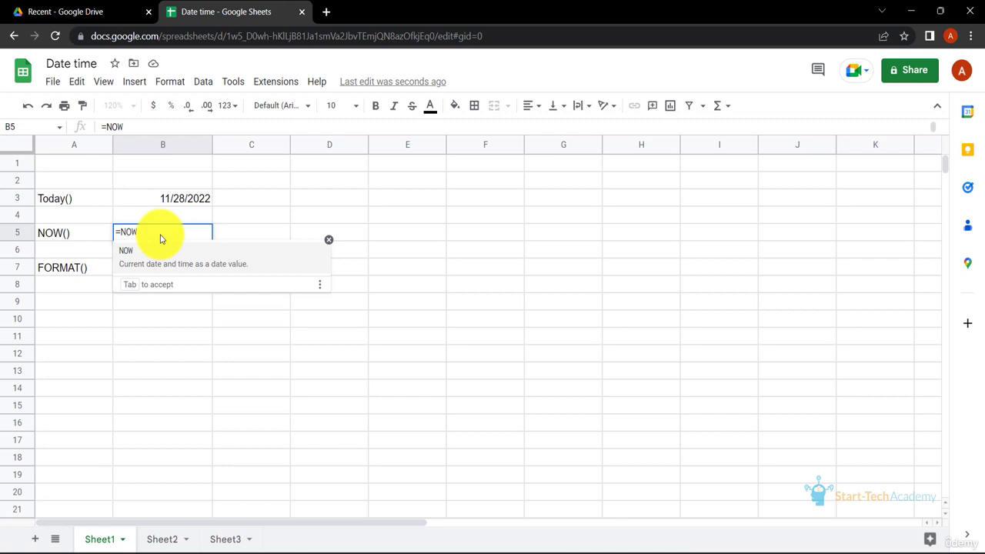
text(())
key(Return)
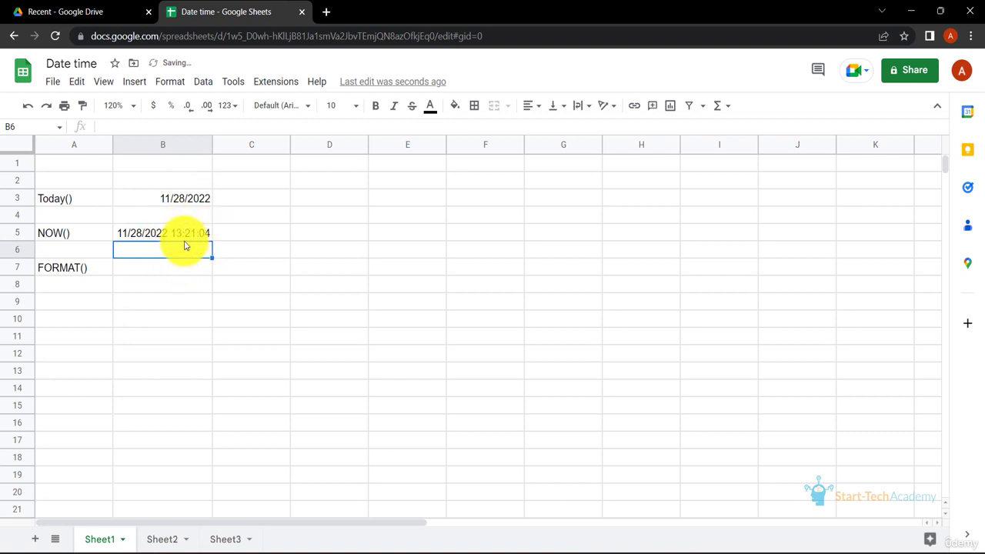
Enter the formula =TODAY() in cell B7, beside the FORMAT() label
click(156, 271)
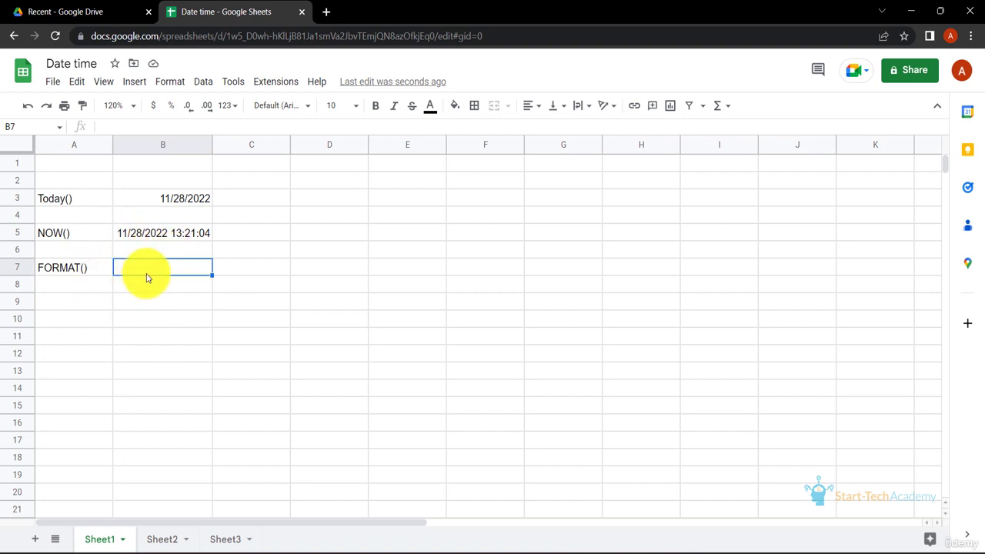
text(=TODAY()
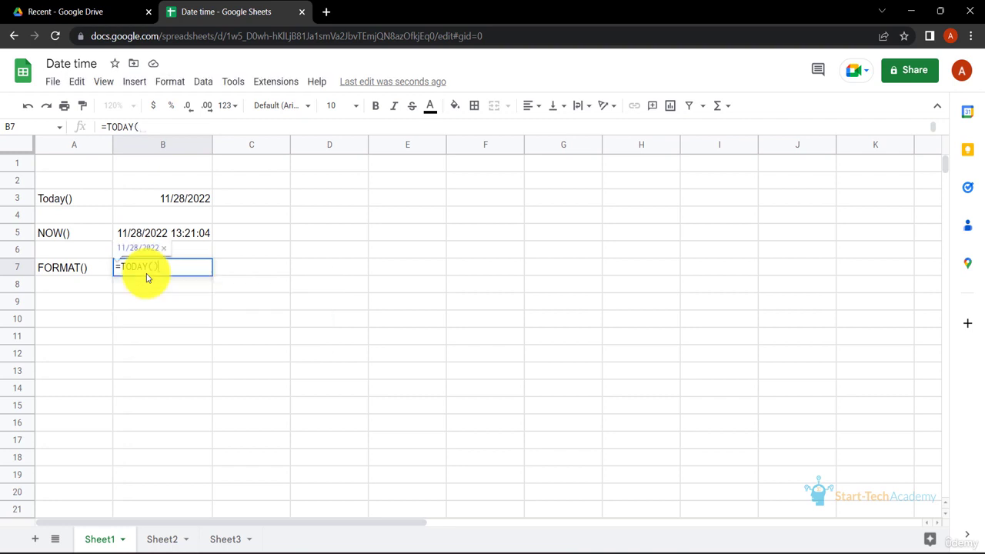
key(Return)
Apply the custom date format "Tuesday, August 5, 1930" to cell B7 and widen column B to fit the full date
click(175, 268)
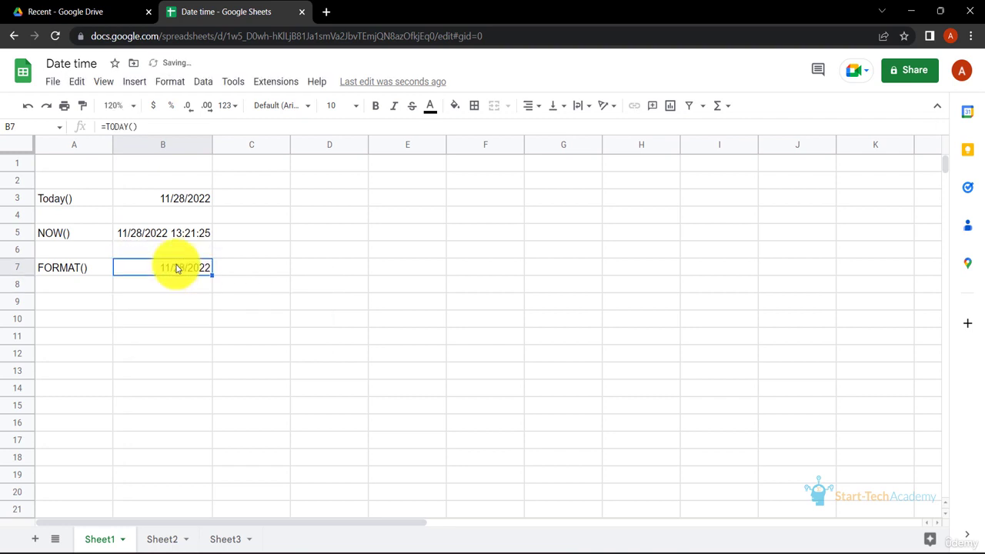
click(180, 84)
mouse_move(230, 141)
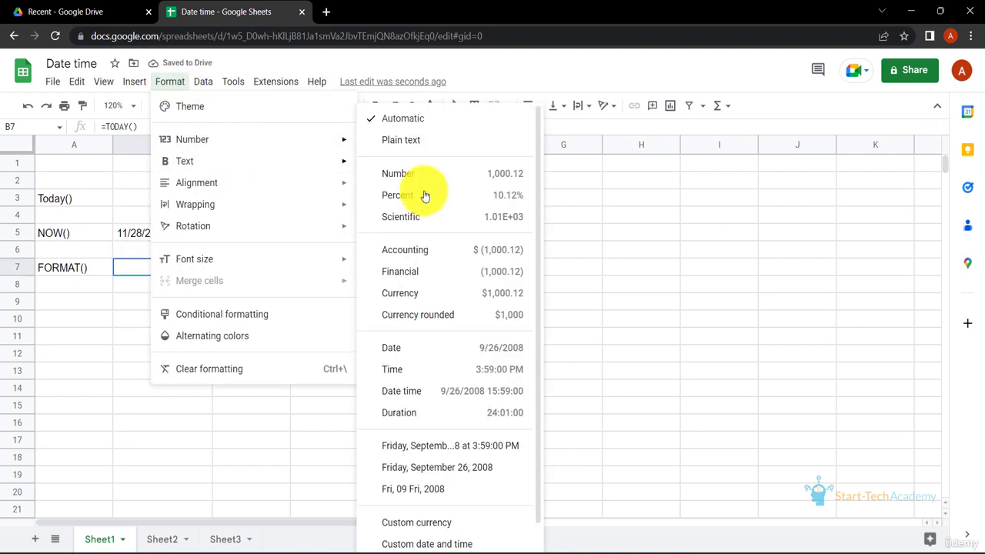
click(457, 544)
scroll(477, 431, down, 5)
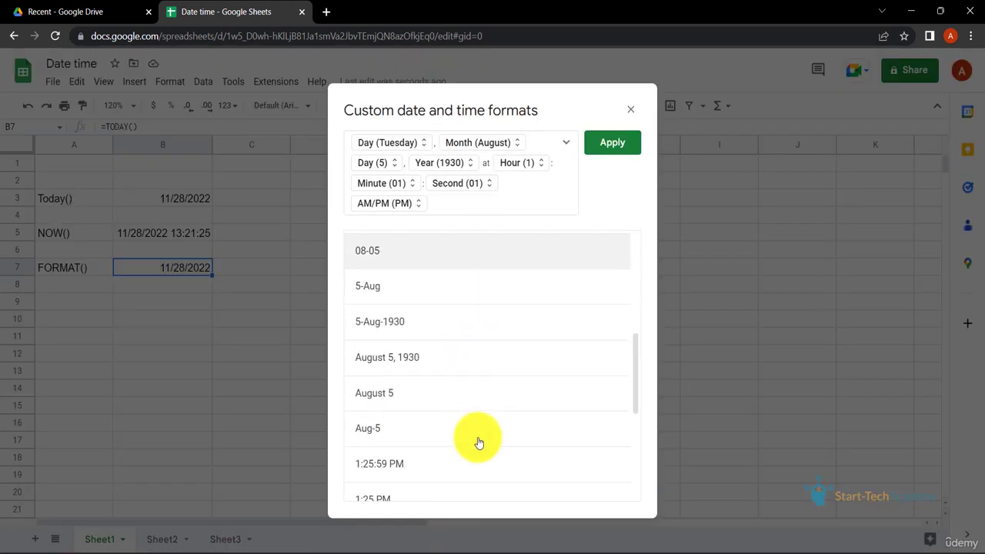
scroll(477, 439, down, 3)
scroll(513, 344, up, 10)
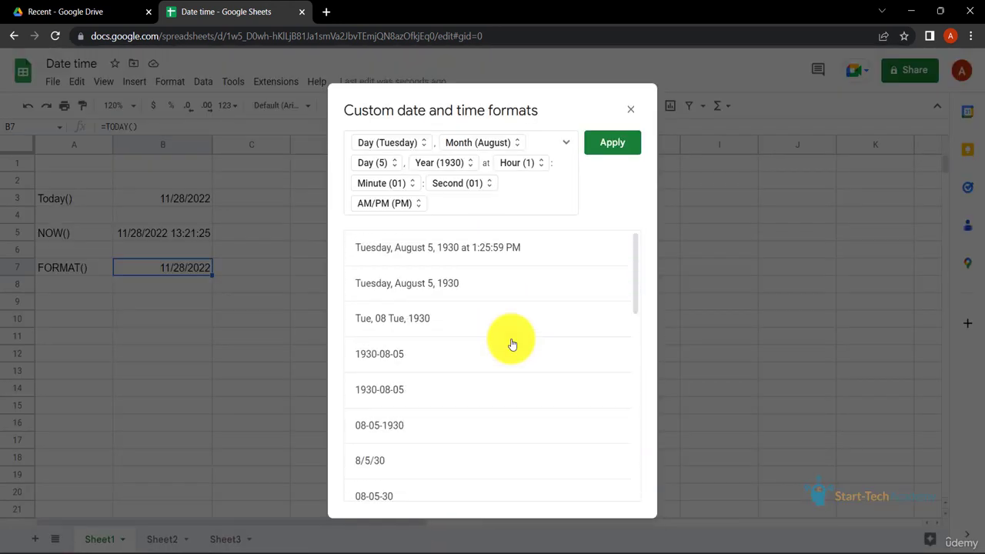
click(447, 285)
click(612, 142)
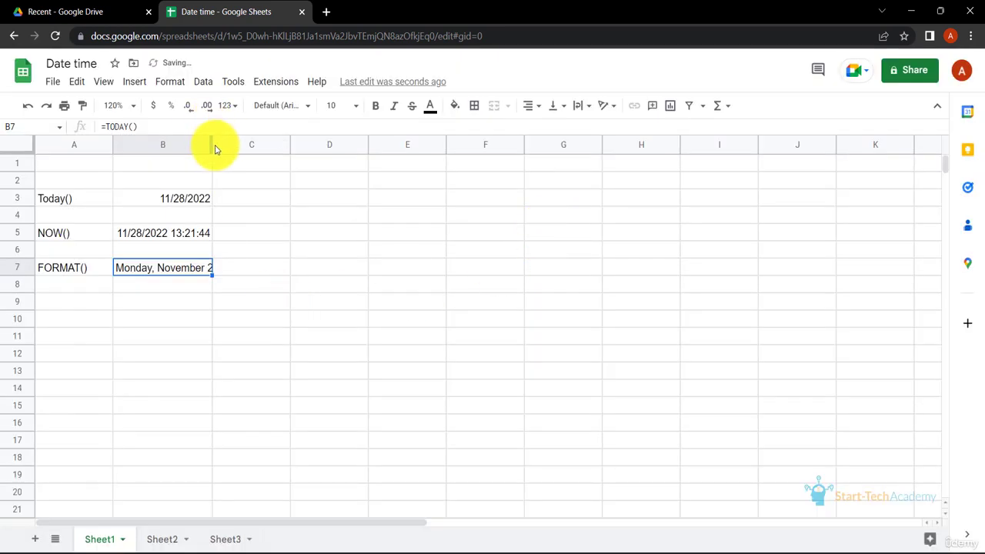
drag(210, 144, 263, 144)
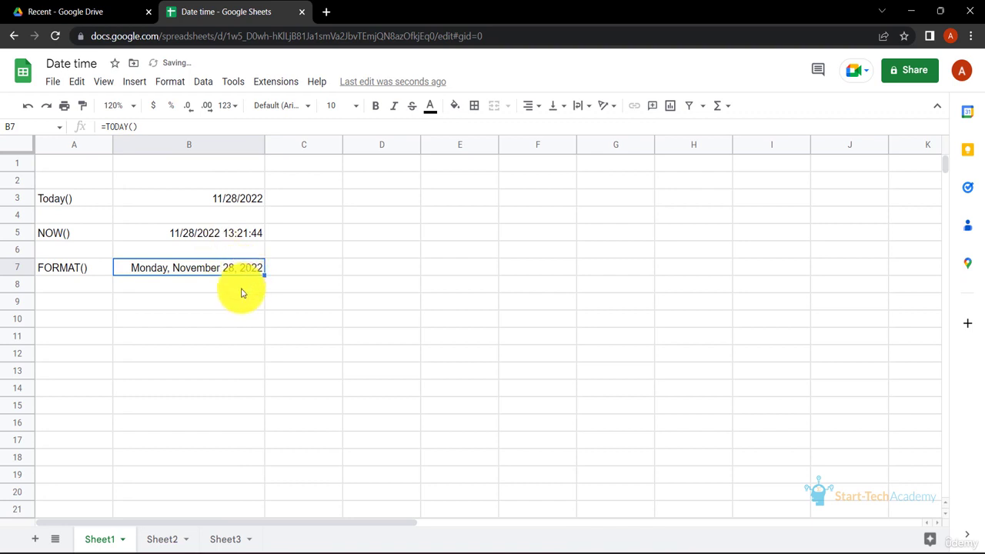
Change the custom date format of cell B7 to the "5-Aug-1930" style
click(166, 82)
mouse_move(193, 140)
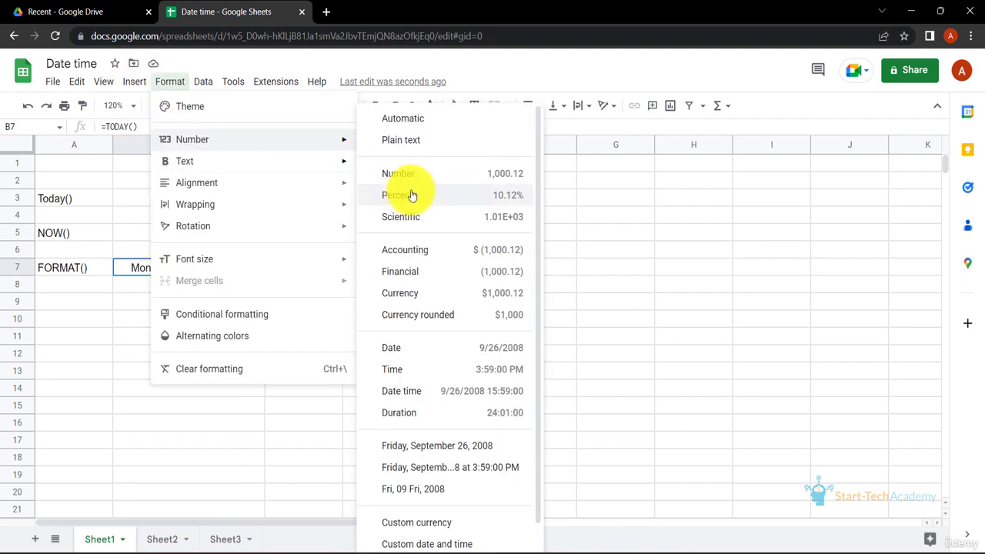
click(437, 544)
scroll(528, 354, down, 5)
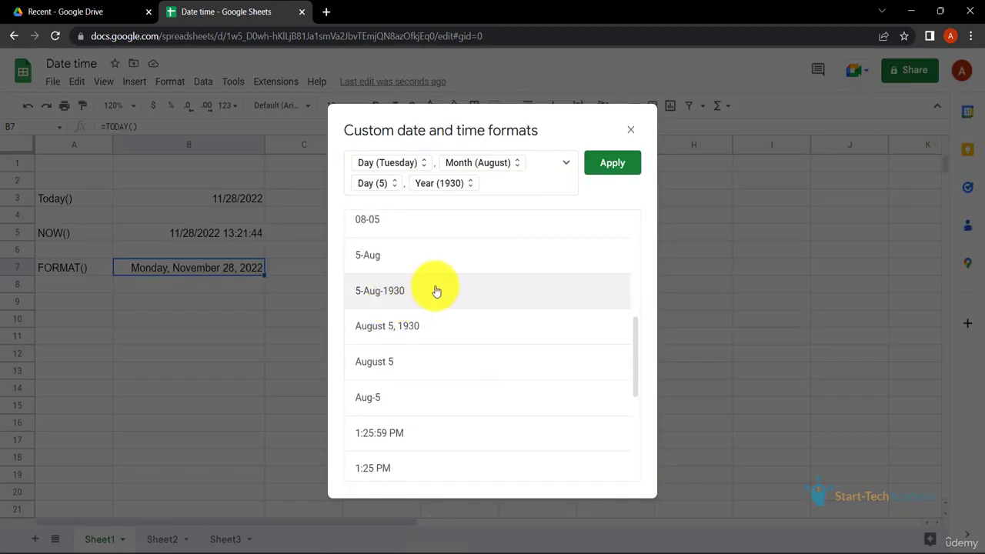
click(410, 308)
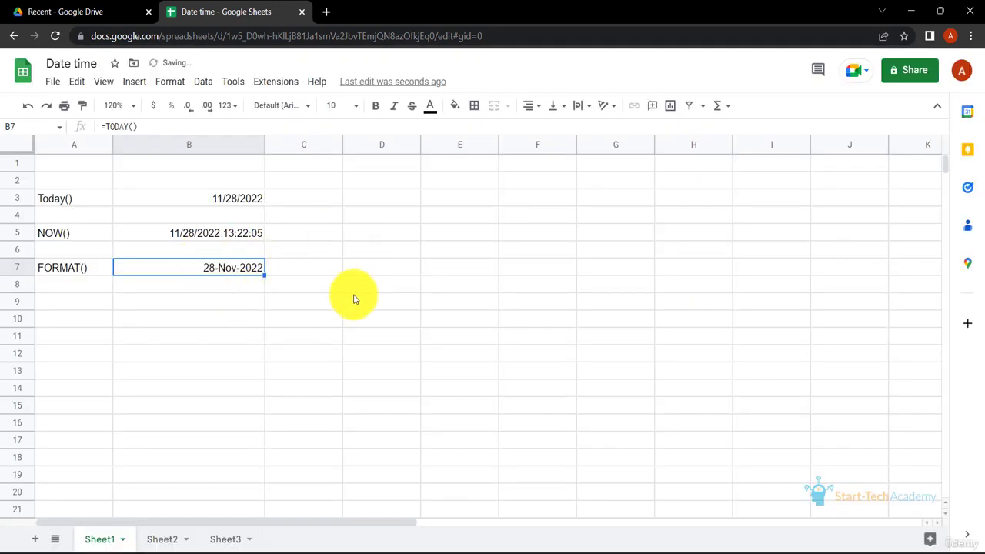
Examine the date, time and duration components offered for building a custom date and time format, then close the dialog without changes
click(163, 81)
mouse_move(251, 147)
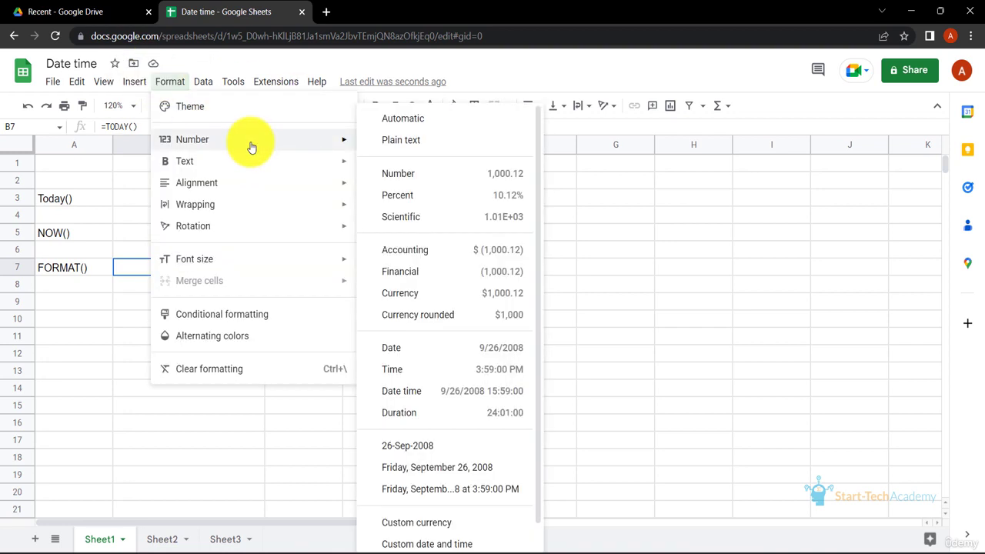
click(440, 545)
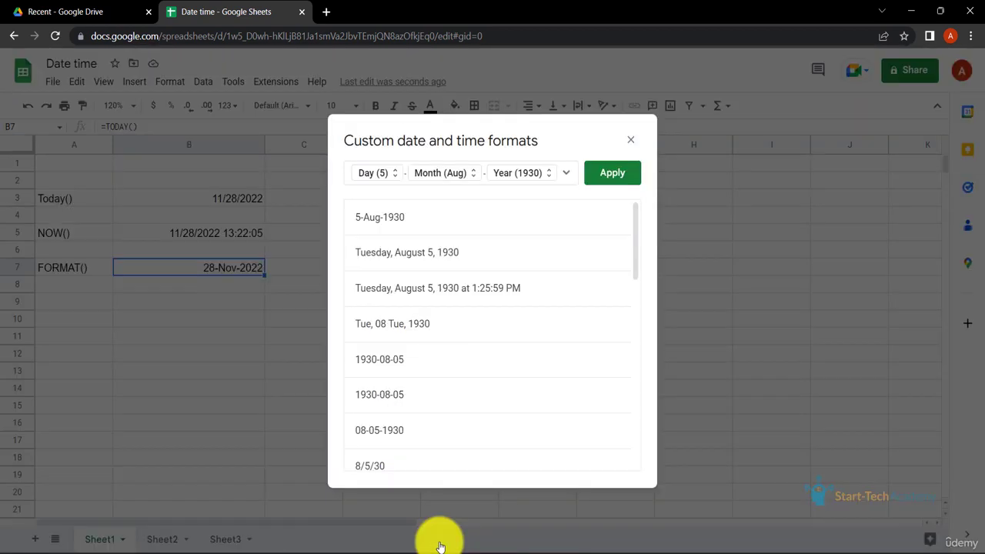
click(566, 174)
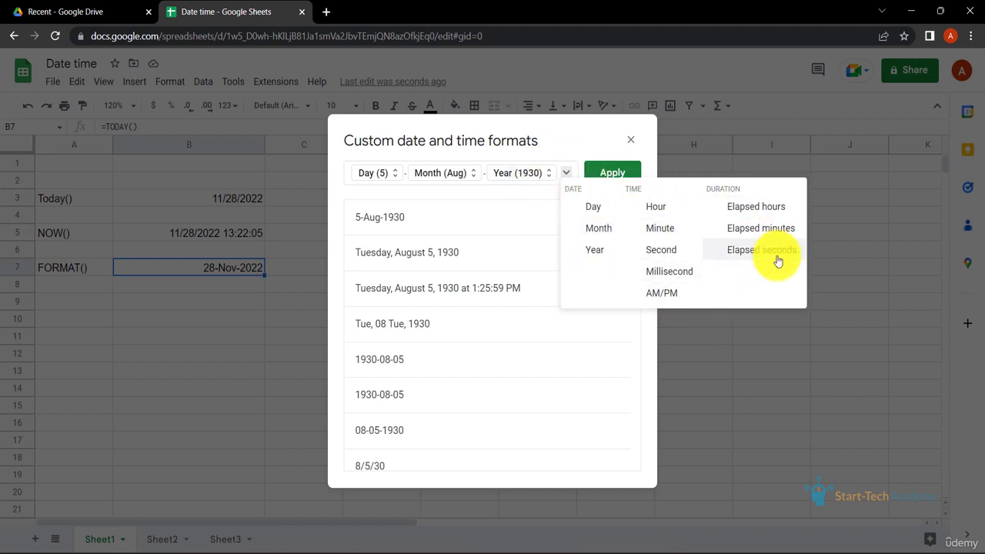
click(630, 140)
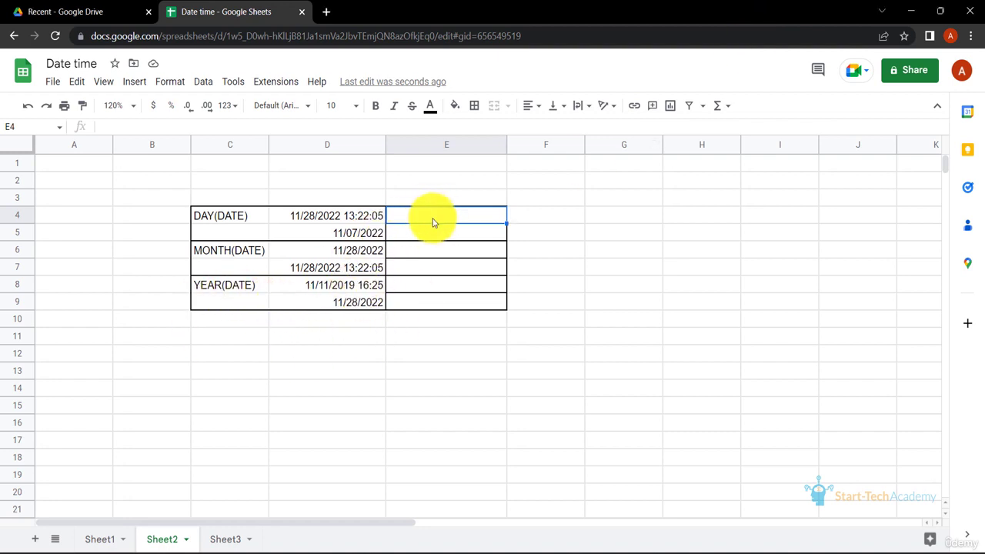
Enter the formula =DAY(D4) in cell E4 of Sheet2 and reject the suggested autofill for the cells below
text(=DAY()
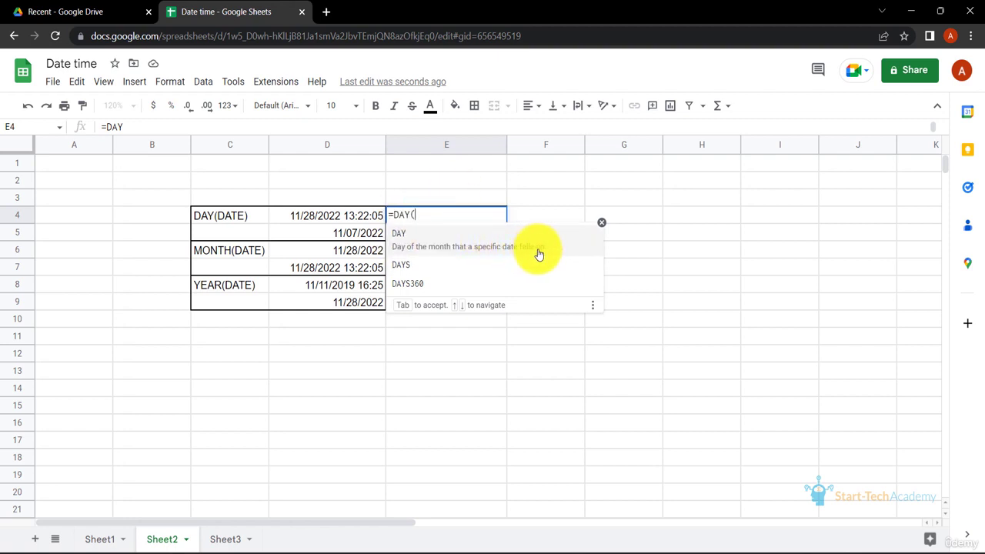
click(539, 254)
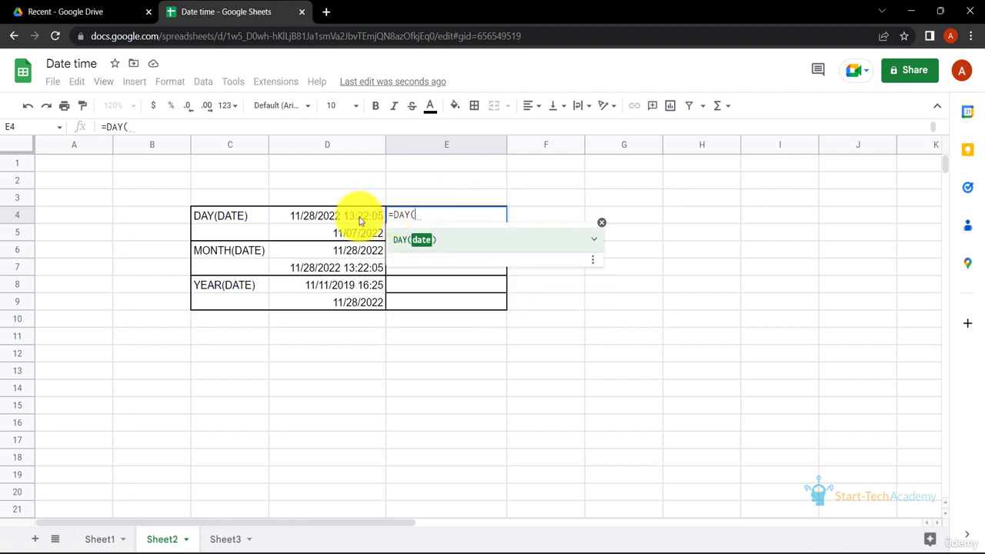
click(360, 221)
text())
key(Return)
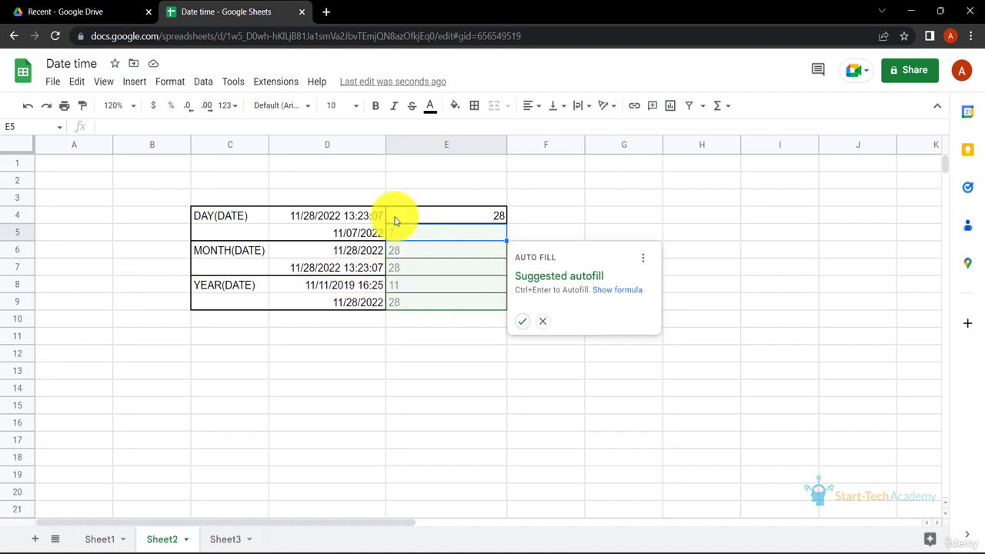
click(544, 323)
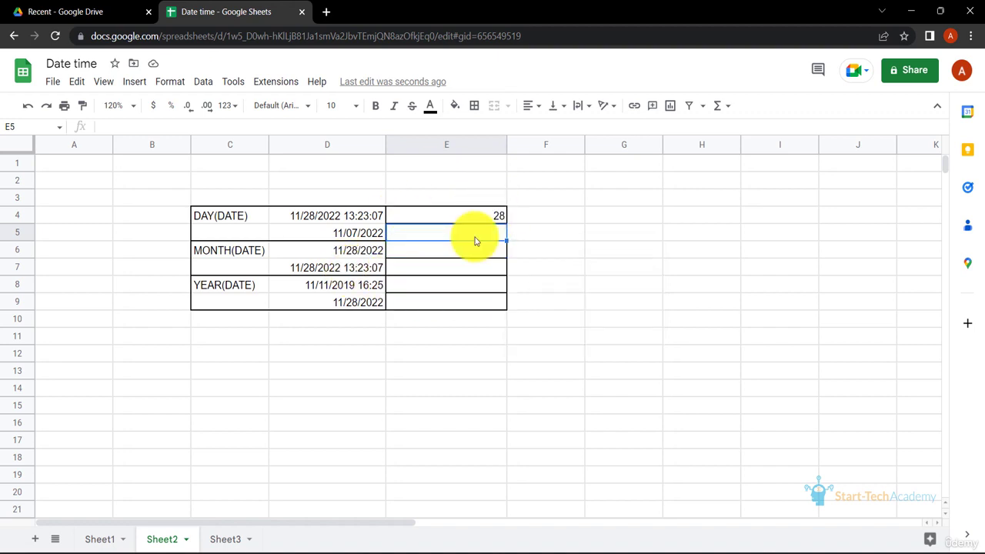
Enter the formula =DAY(D5) in cell E5 and check the source dates in D4 and D5
text(=DAY()
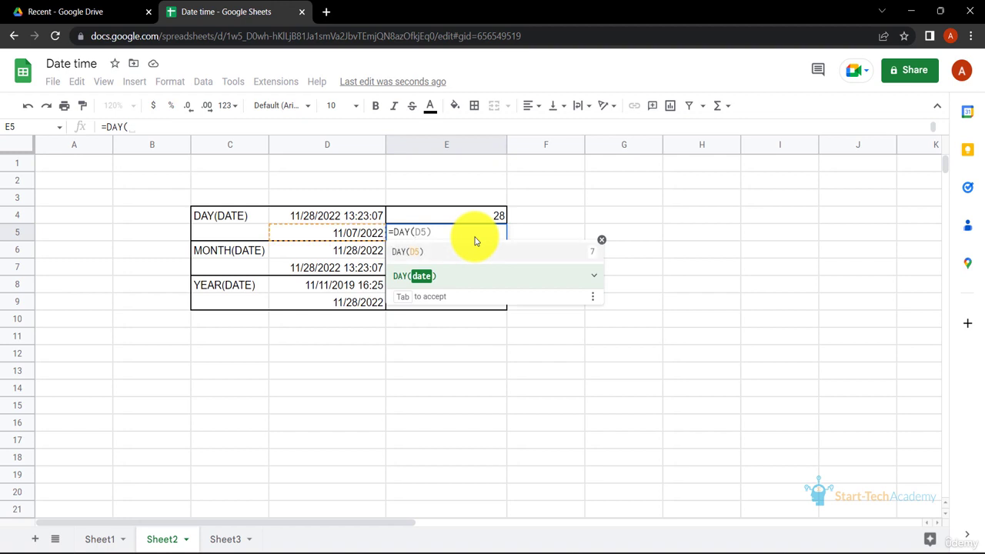
click(360, 233)
key(Return)
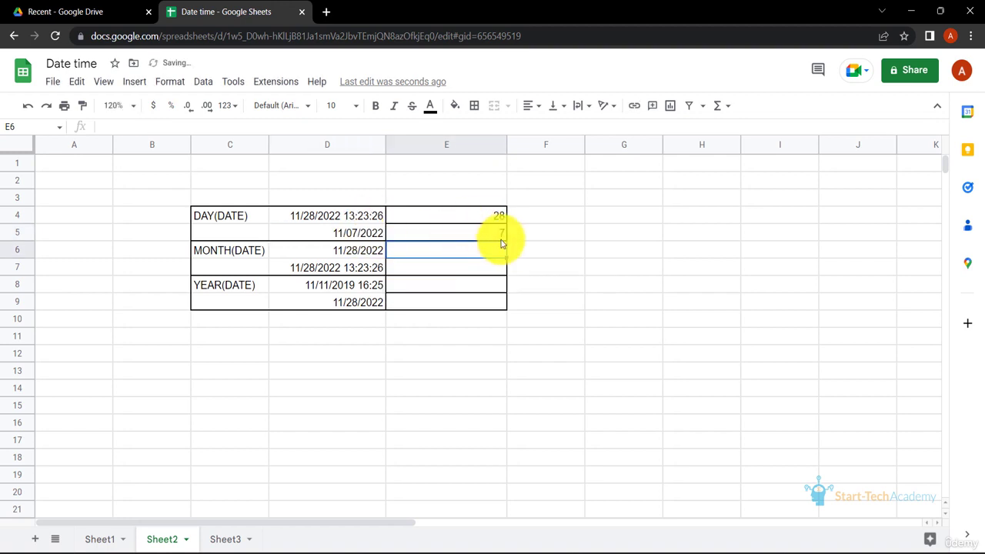
click(321, 215)
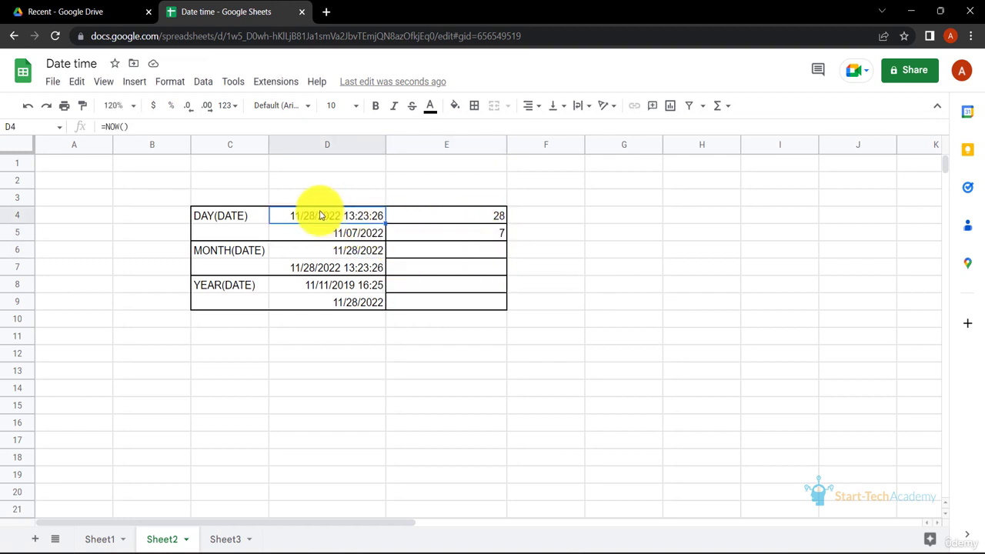
click(367, 239)
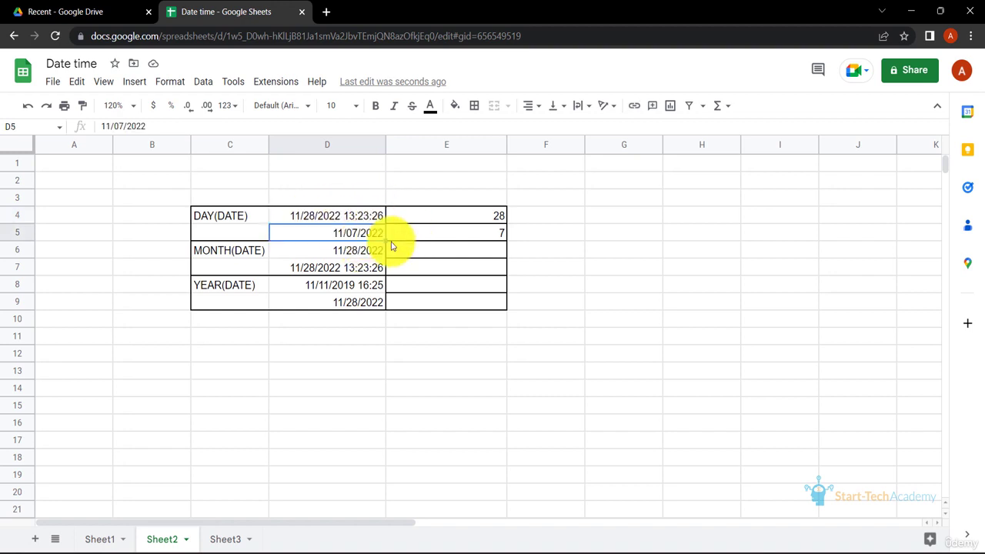
click(498, 229)
Enter the formula =MONTH(D6) in cell E6 to extract the month from the date in D6
click(452, 256)
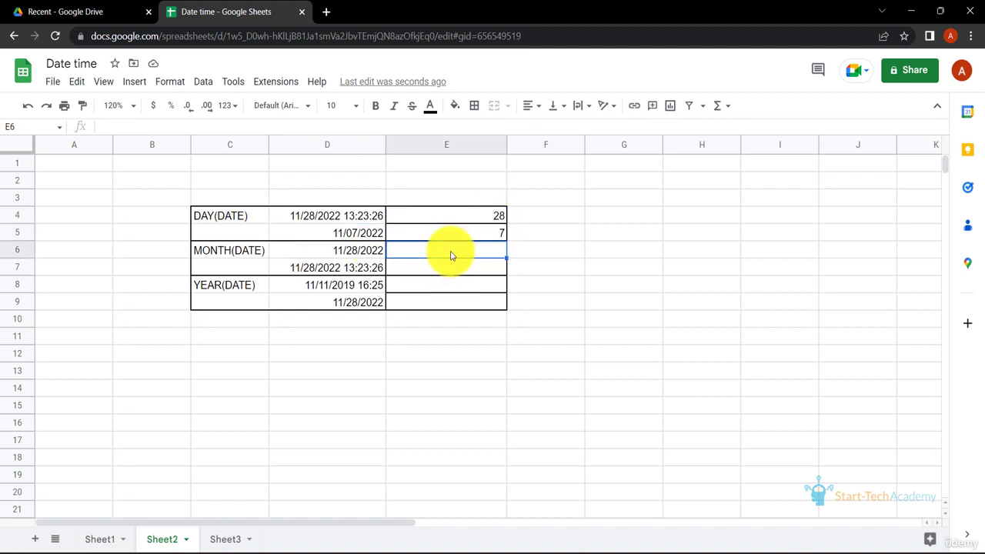
text(=MONTH)
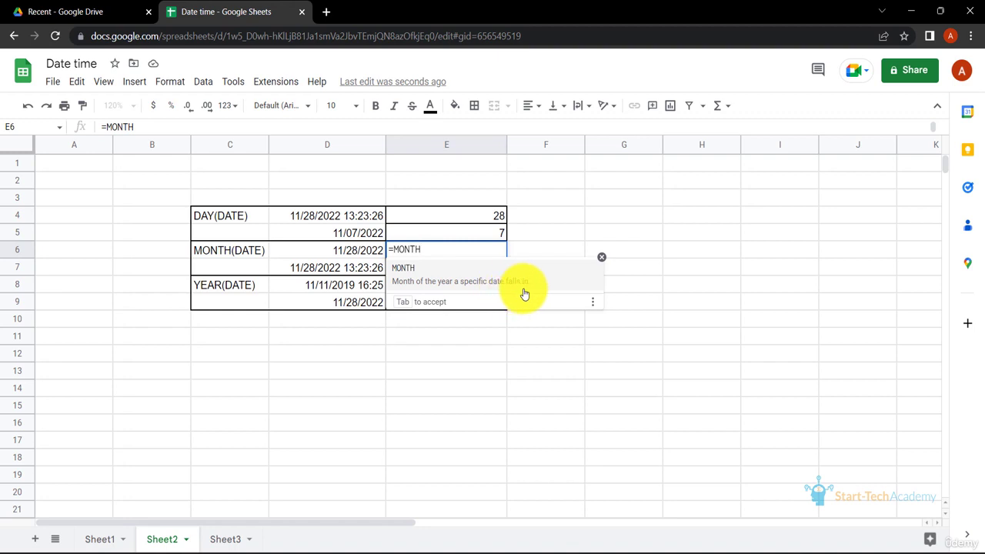
text(()
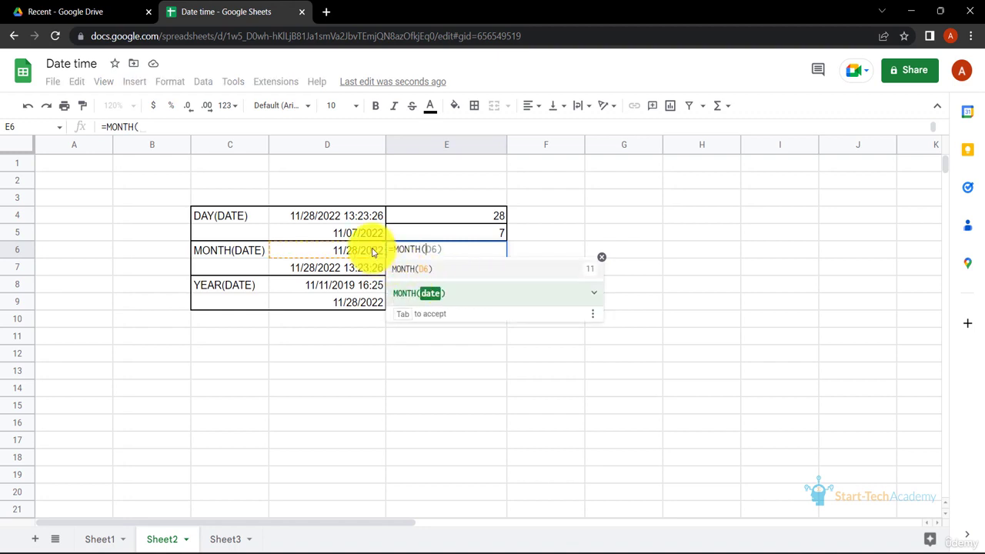
click(373, 252)
key(Return)
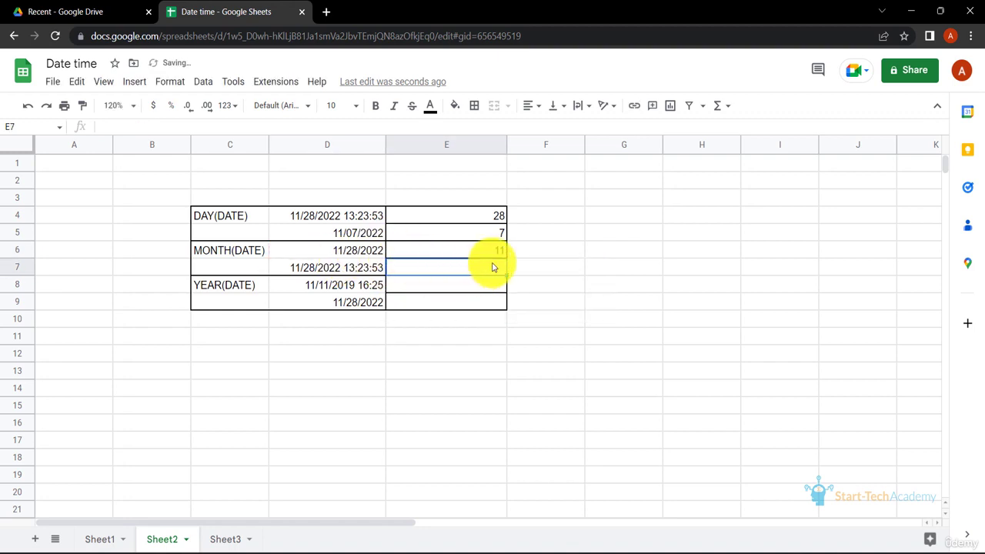
Fill the MONTH formula from cell E6 down to E7 and check the copied formula
click(500, 254)
drag(505, 259, 453, 273)
click(473, 266)
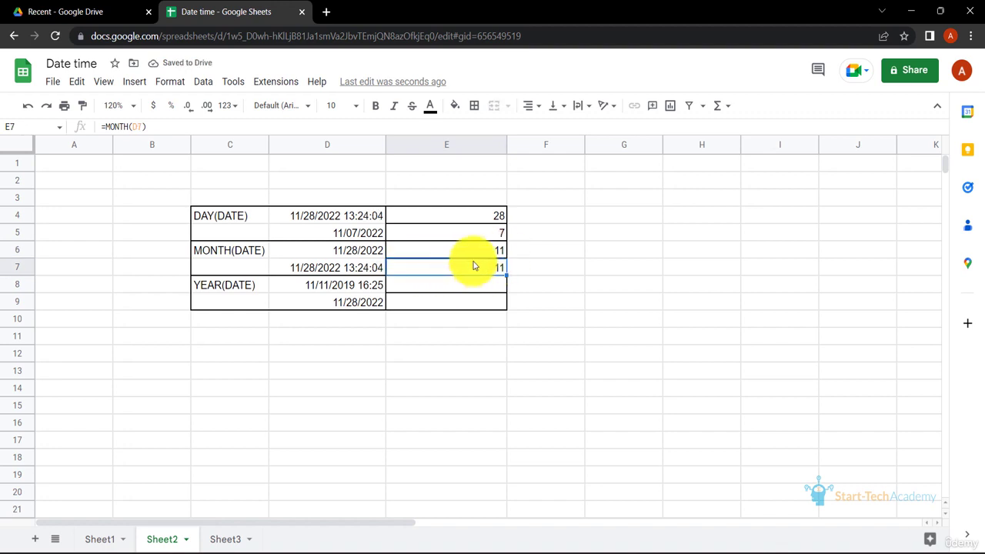
Enter =YEAR(D8) in cell E8 and =YEAR(D9) in cell E9 to extract the years from the dates
click(457, 287)
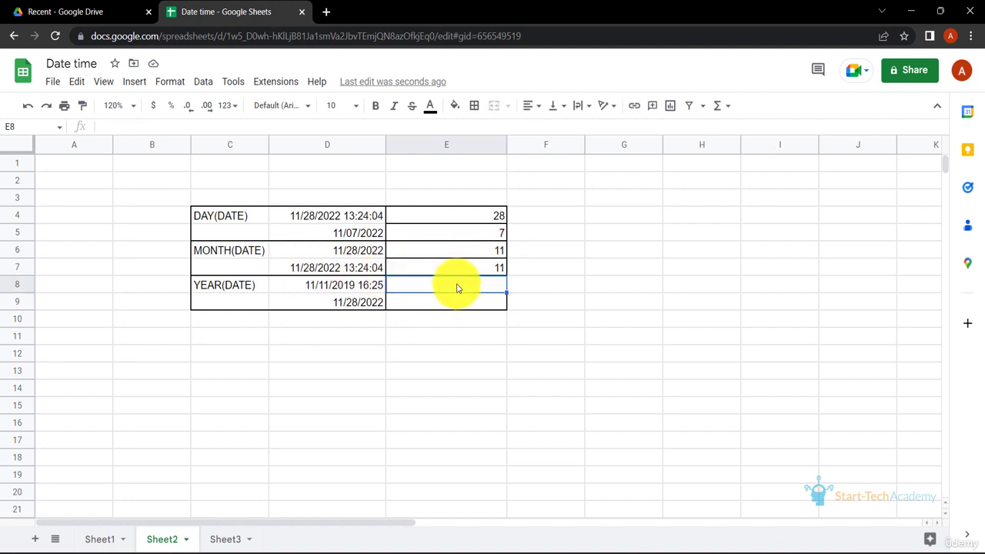
text(=YEAR()
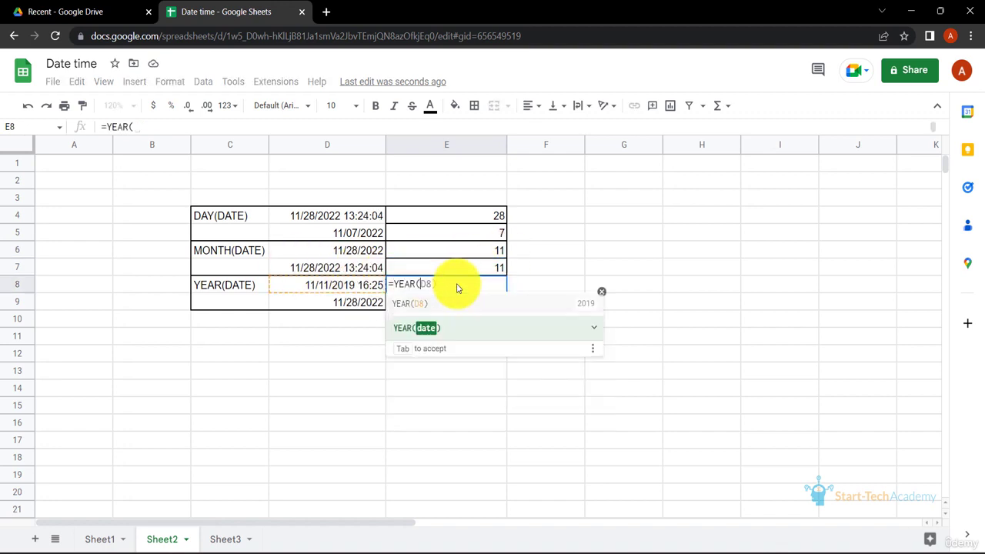
click(326, 288)
key(Return)
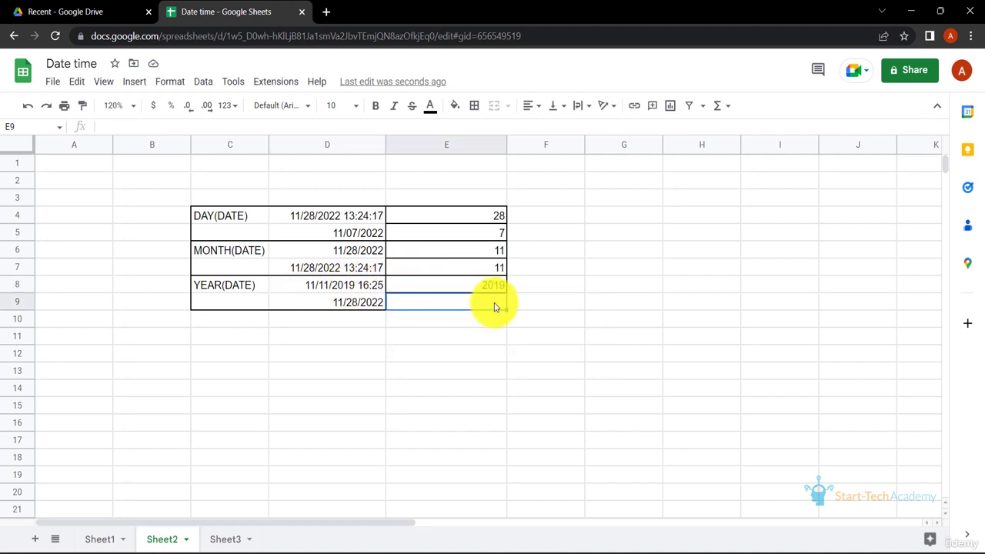
text(=YEAR()
click(368, 303)
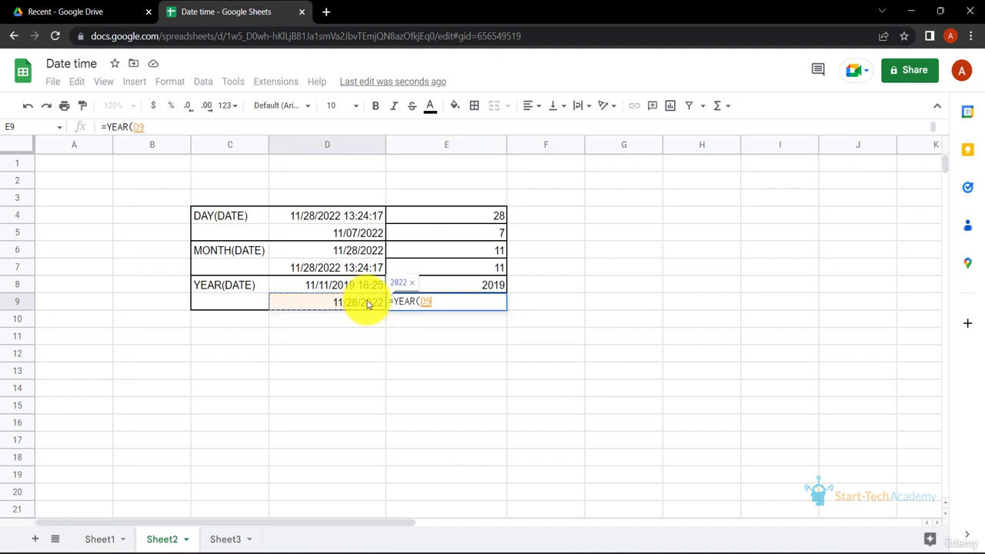
key(Return)
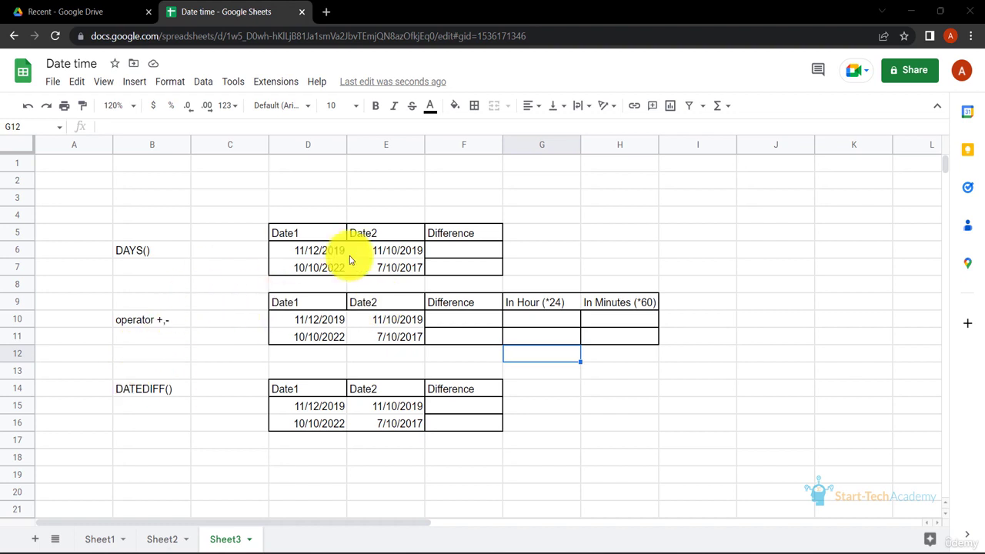
Enter =DAYS(D6,E6) in cell F6 of Sheet3 and accept the suggested autofill for F7
click(469, 259)
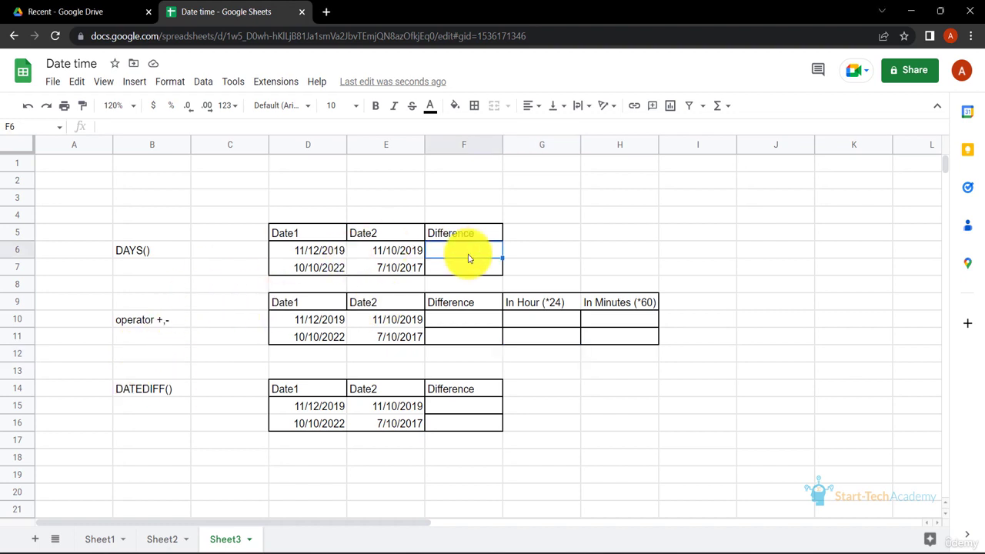
text(=DAYS()
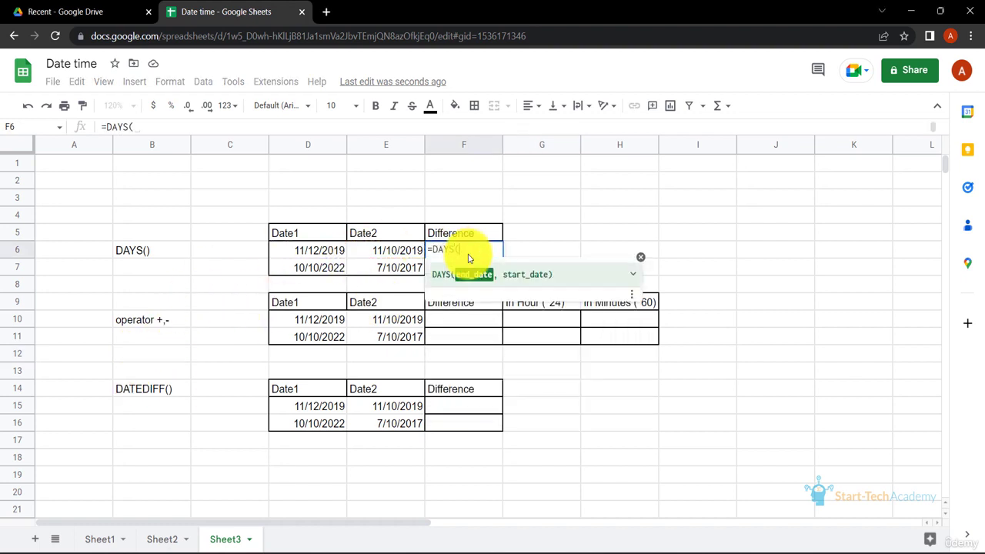
click(337, 253)
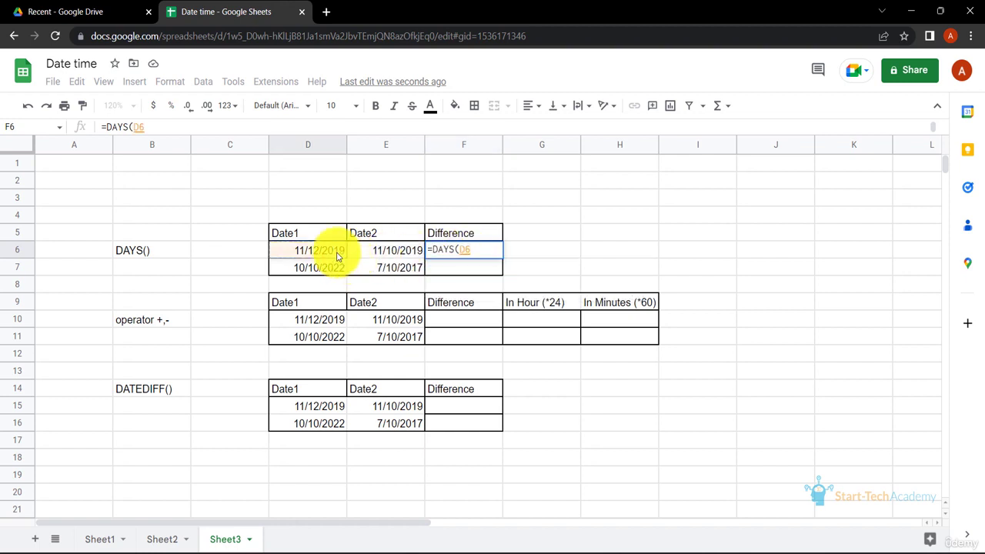
text(,)
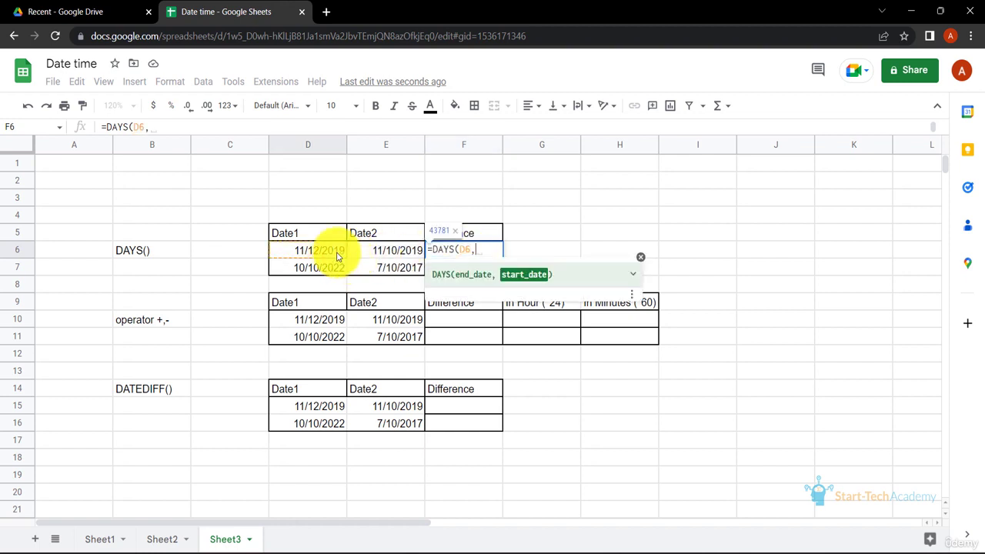
click(388, 257)
key(Return)
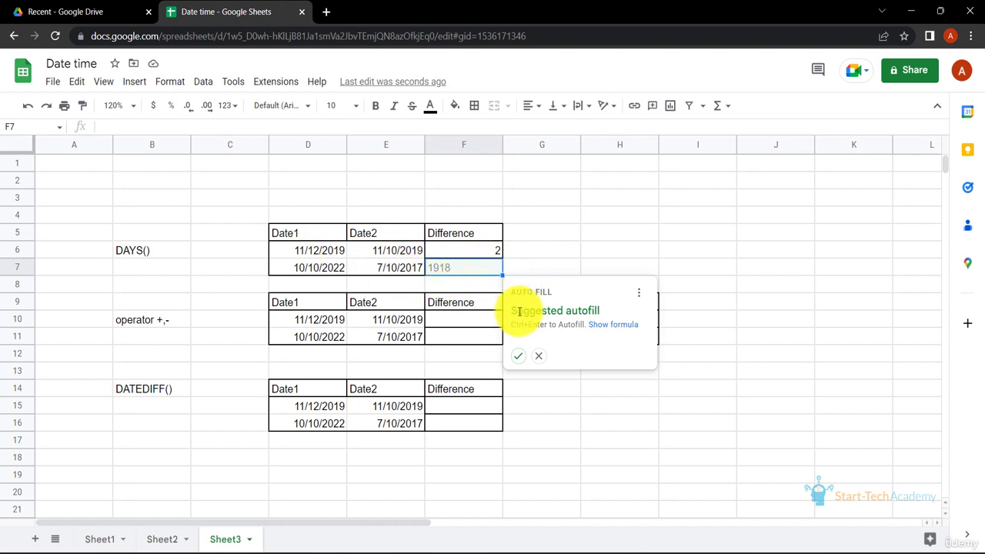
click(518, 356)
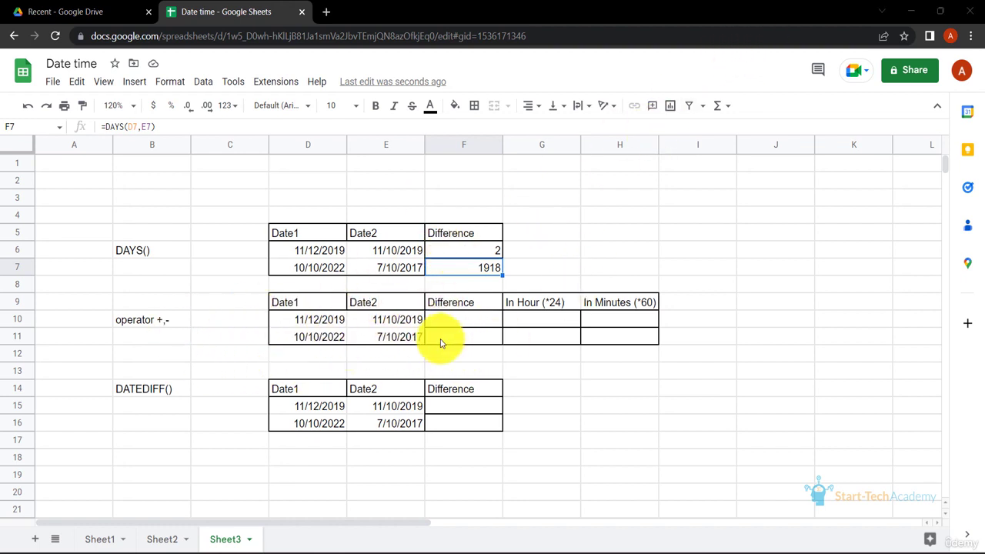
Subtract the dates with =D10-E10 in cell F10 and accept the suggested autofill for F11
click(459, 320)
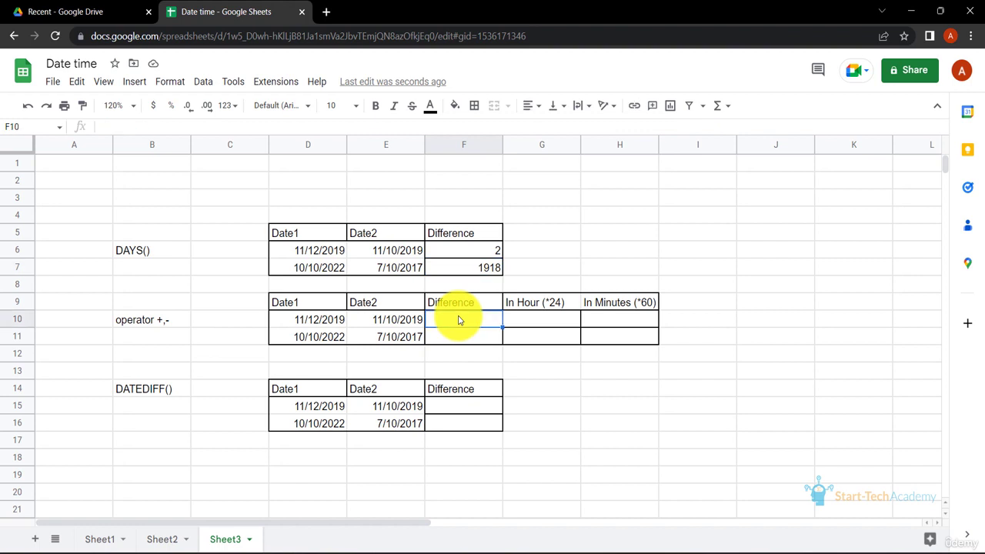
text(=)
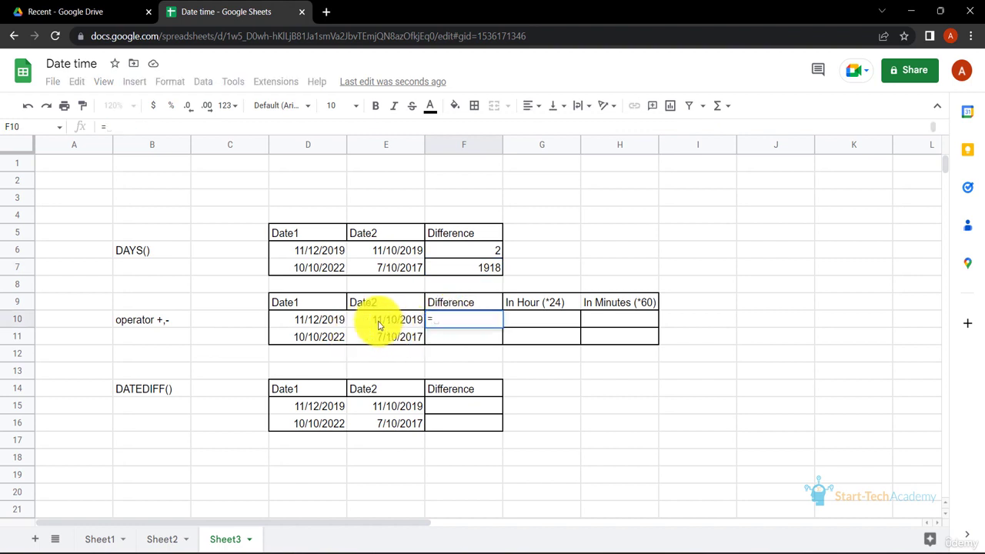
click(329, 323)
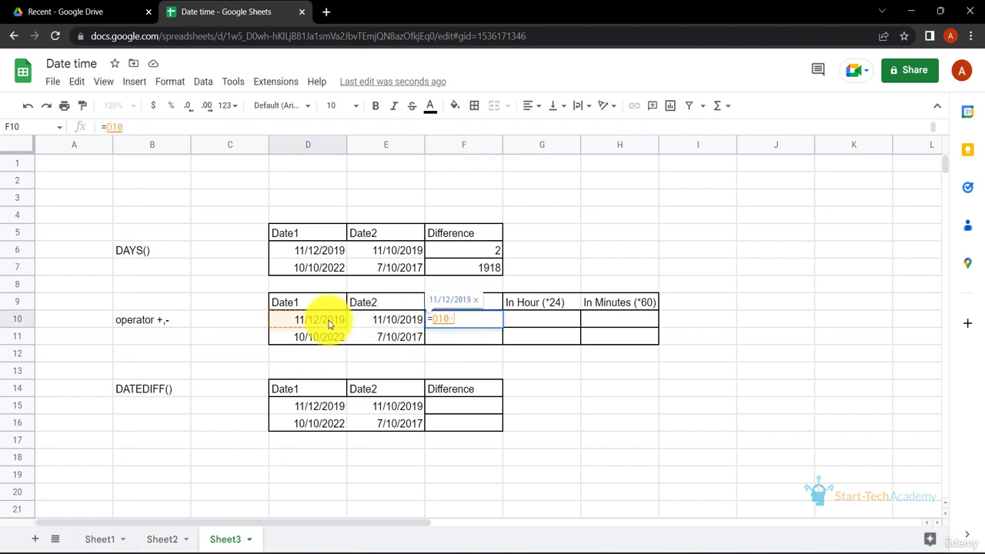
text(-)
click(372, 326)
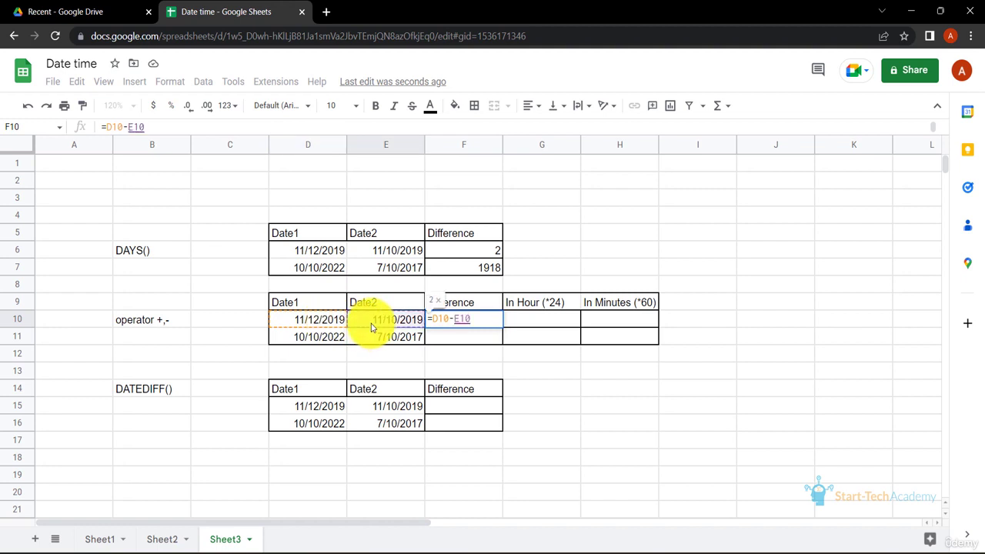
key(Return)
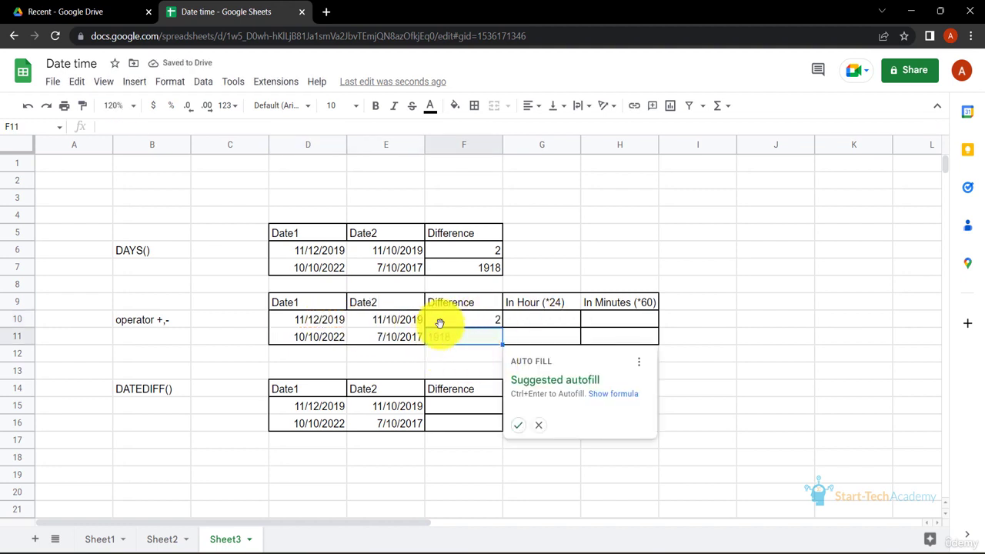
click(518, 425)
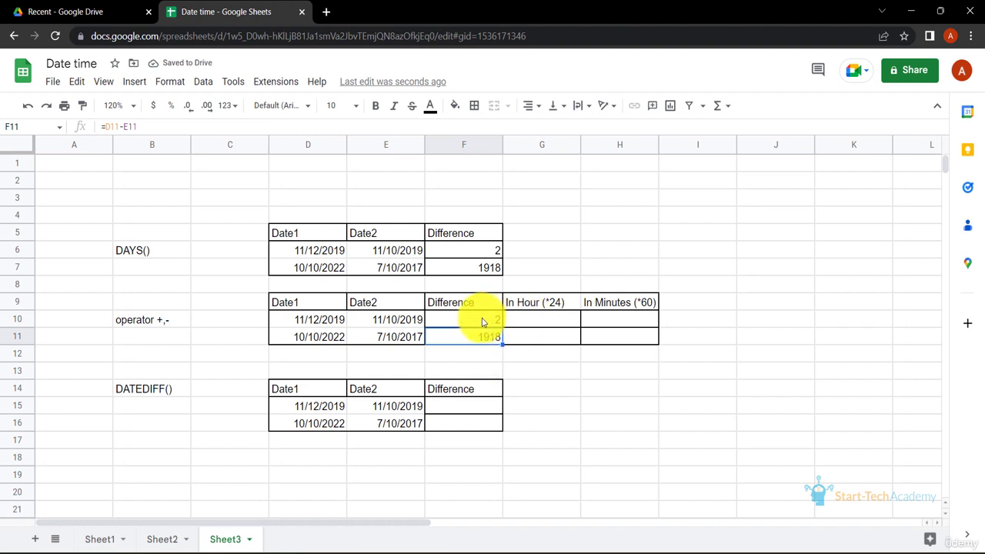
Convert the difference to hours with =F10*24 in cell G10 and accept the suggested autofill for G11
click(563, 324)
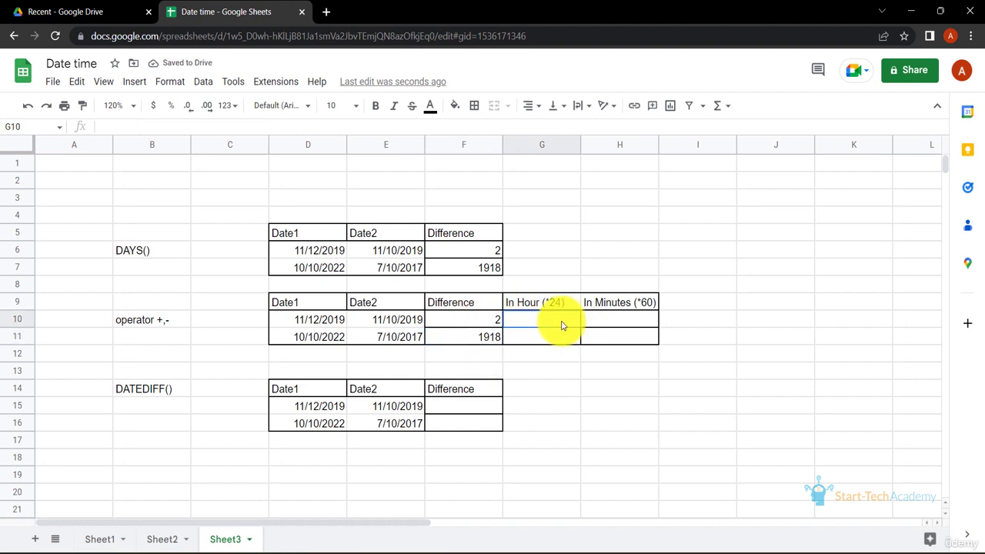
text(=)
click(478, 319)
text(*)
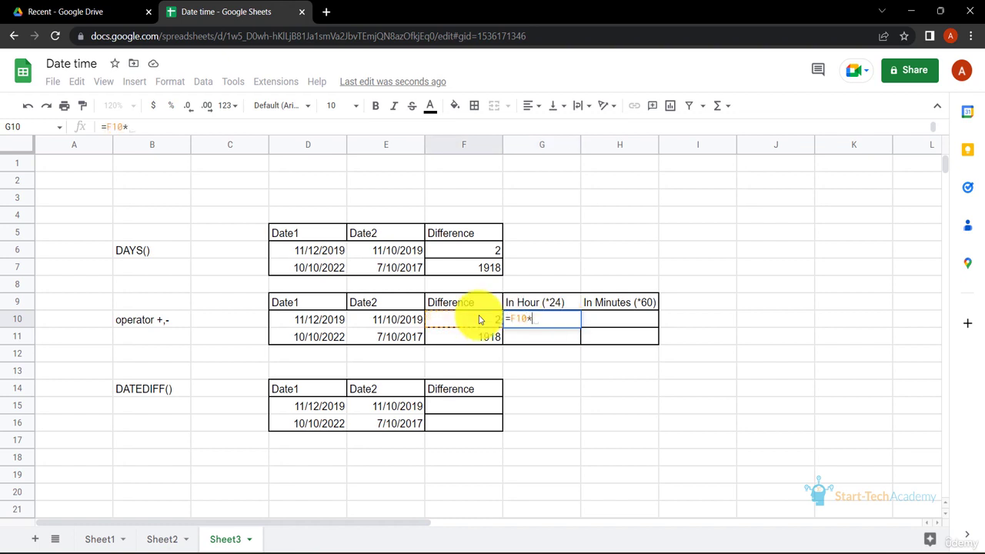
text(24)
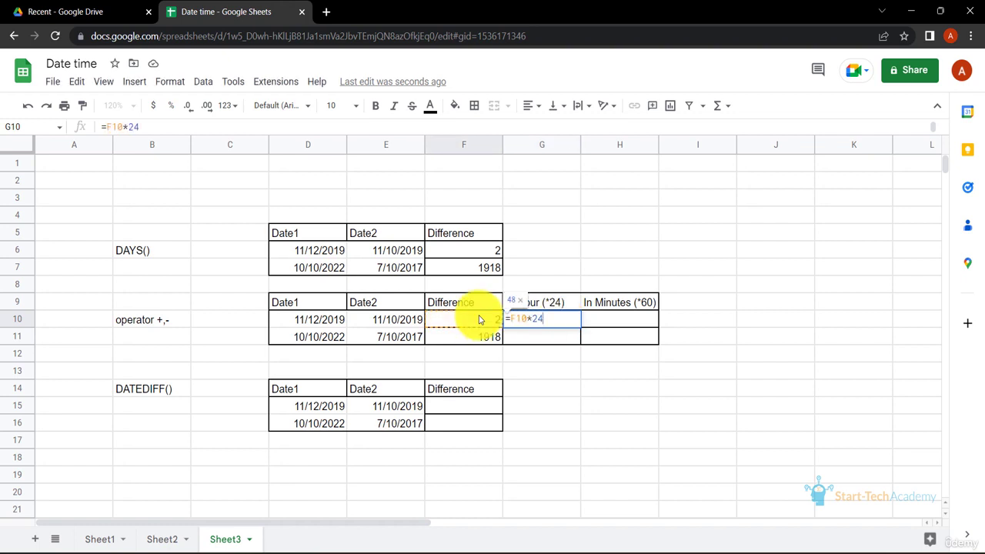
key(Return)
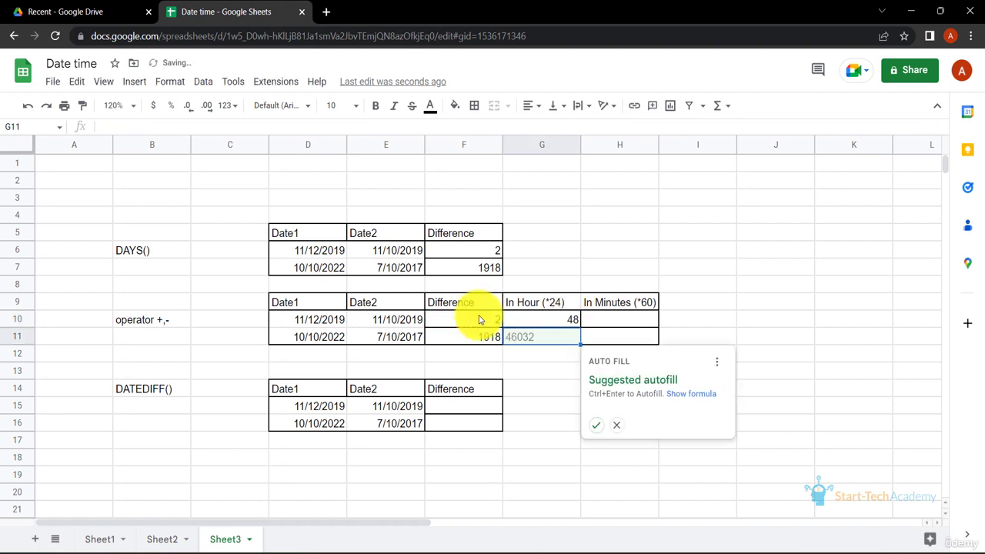
click(595, 423)
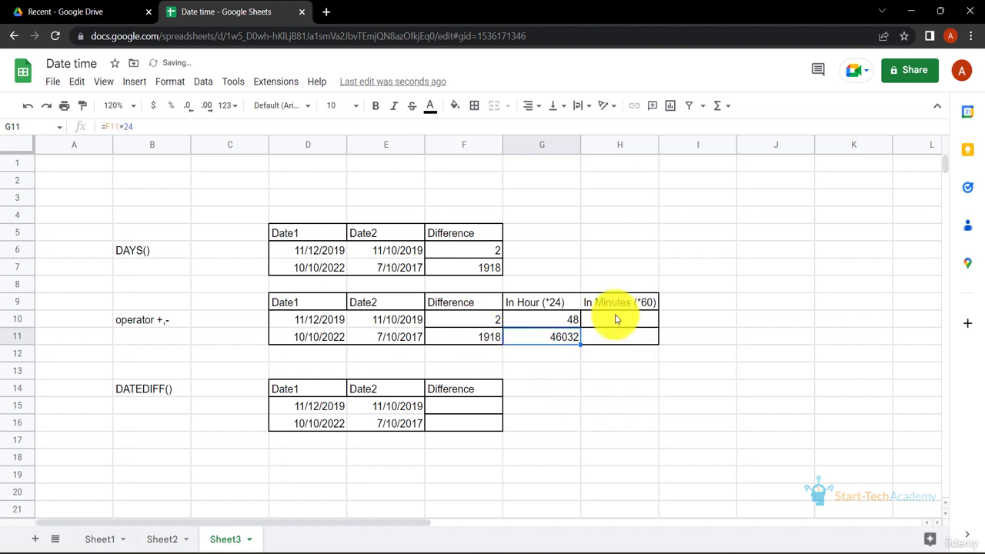
Convert the hours to minutes with =G10*60 in cell H10 and accept the suggested autofill for H11
click(617, 318)
text(=)
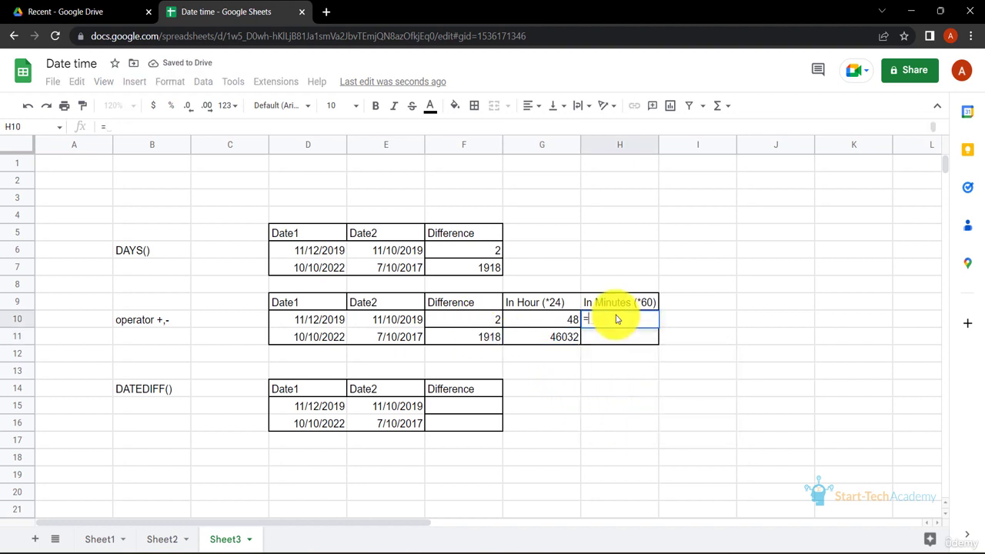
click(572, 328)
text(*60)
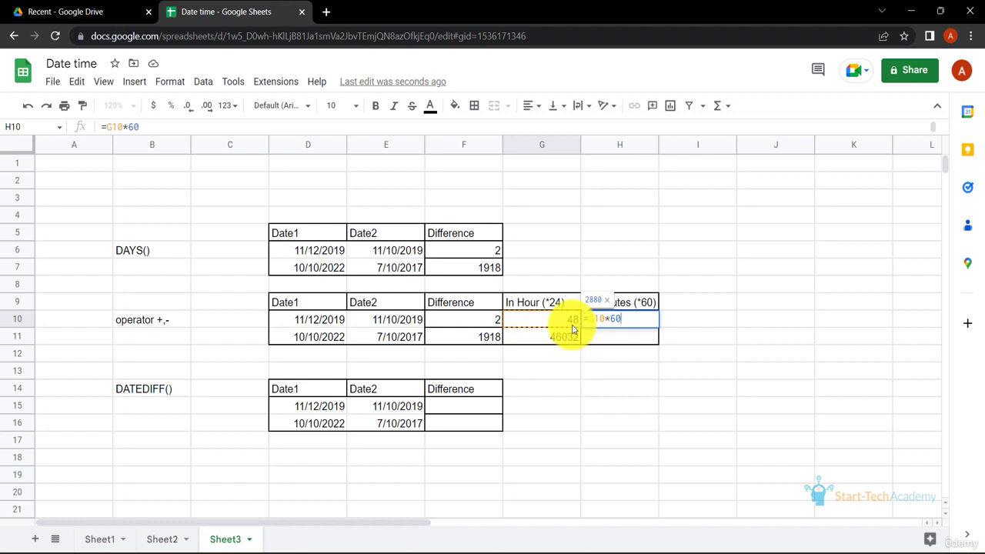
key(Return)
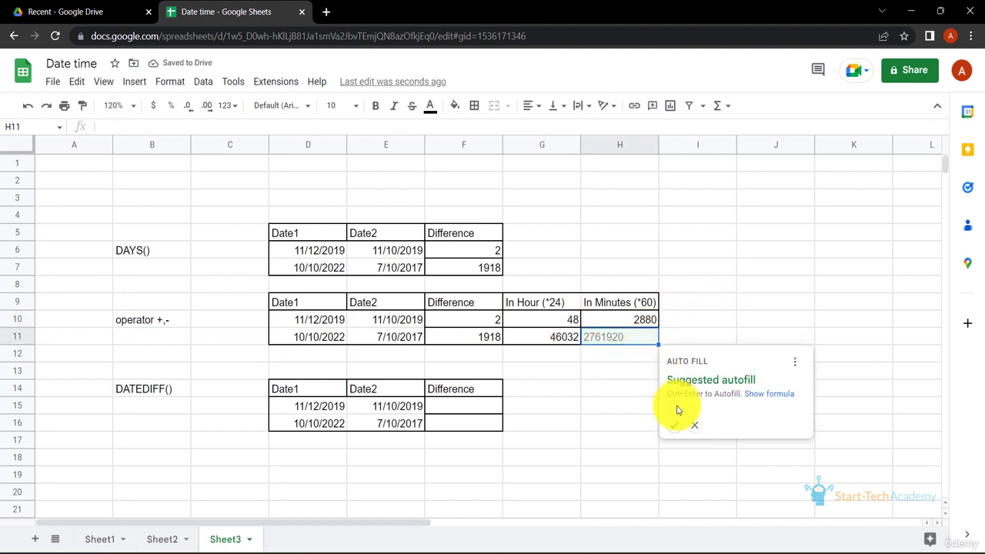
click(677, 427)
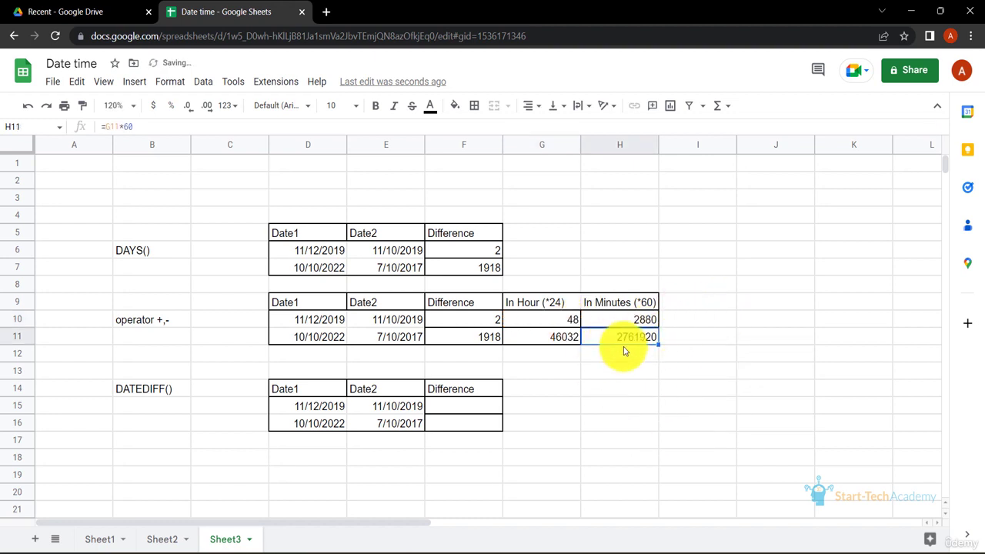
Enter =DATEDIF(E15,D15,"d") in cell F15 to calculate the difference between the two dates in days
click(473, 407)
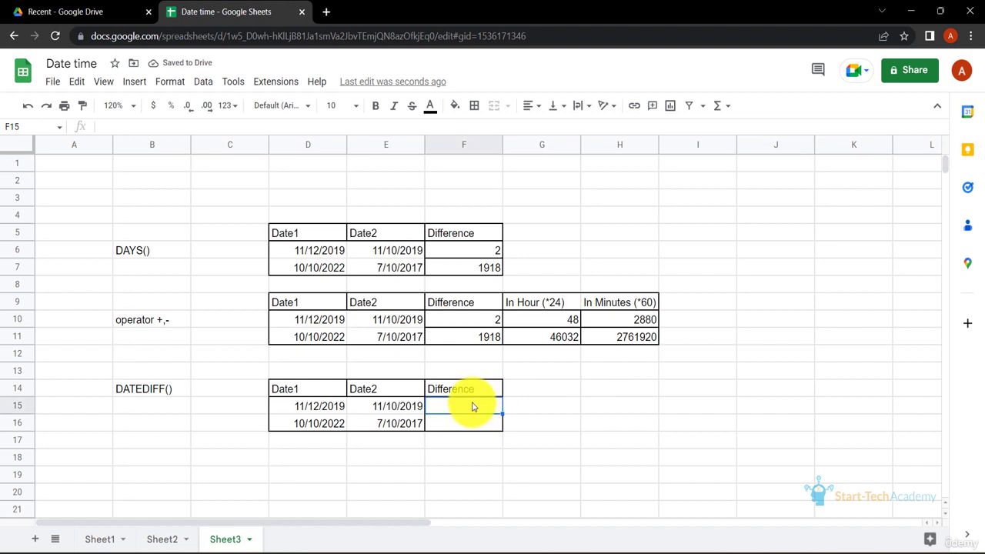
text(=DA)
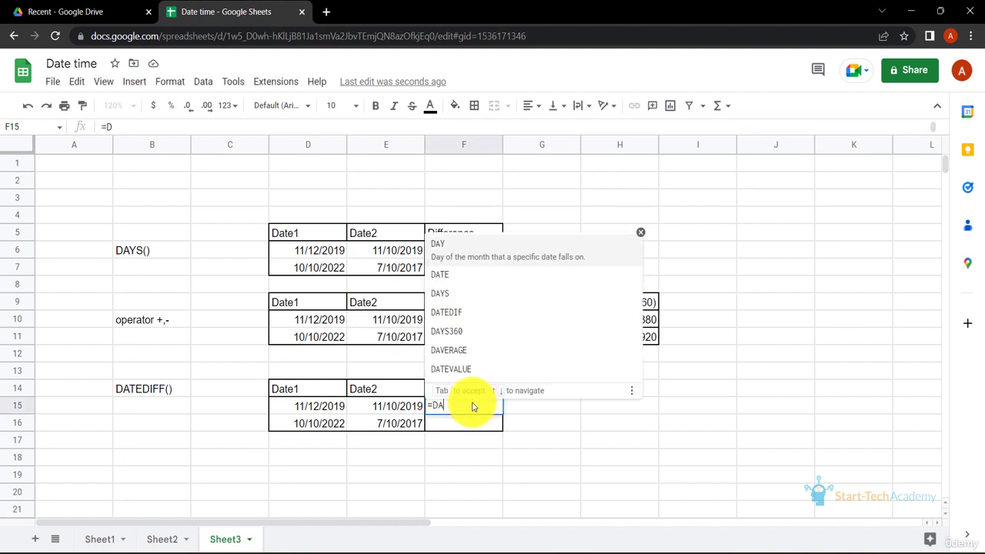
text(TEDIF()
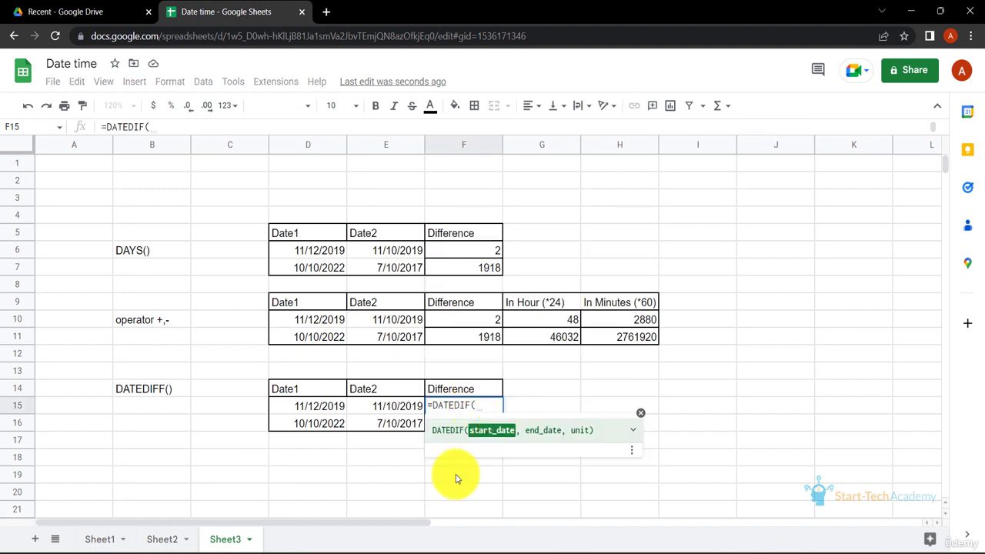
click(378, 407)
text(,)
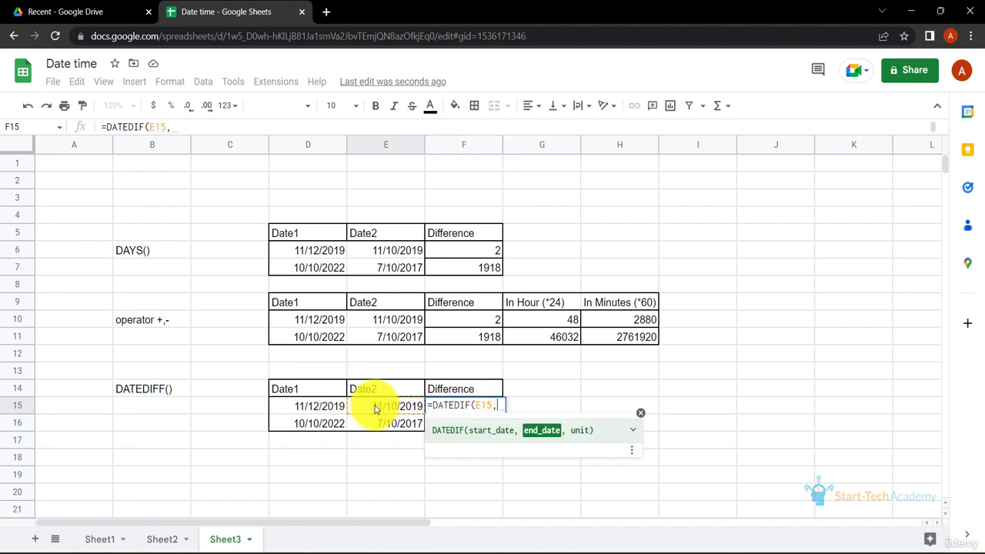
click(330, 406)
text(,)
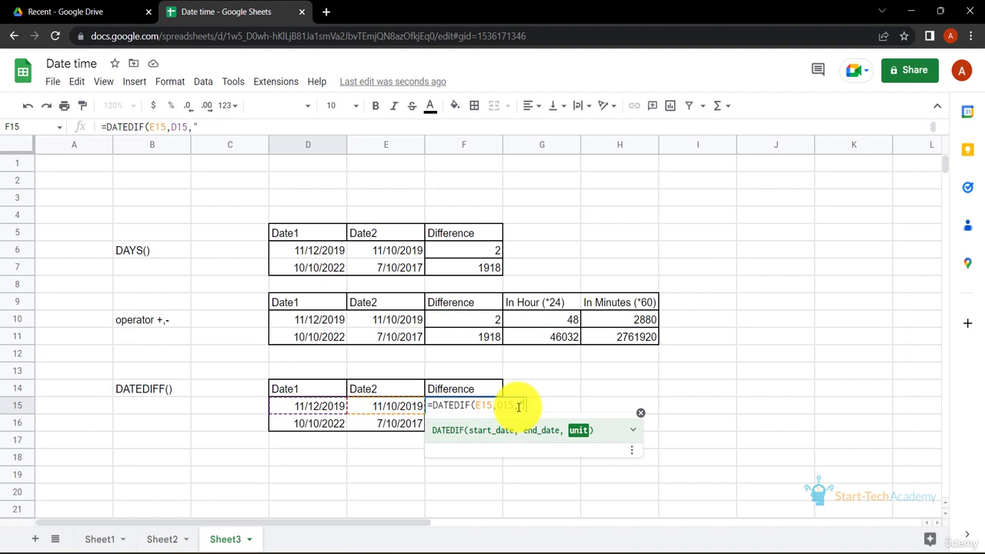
text("d"))
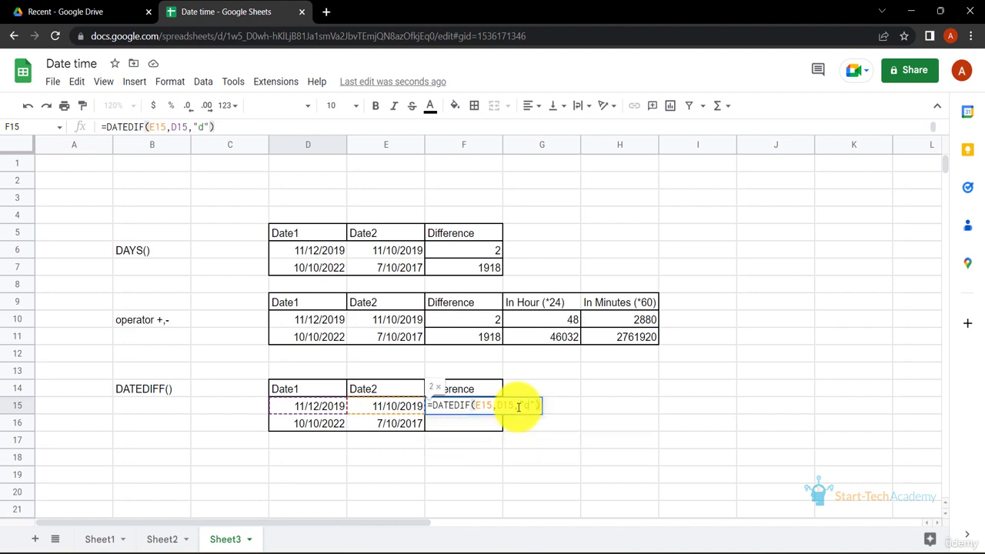
key(Return)
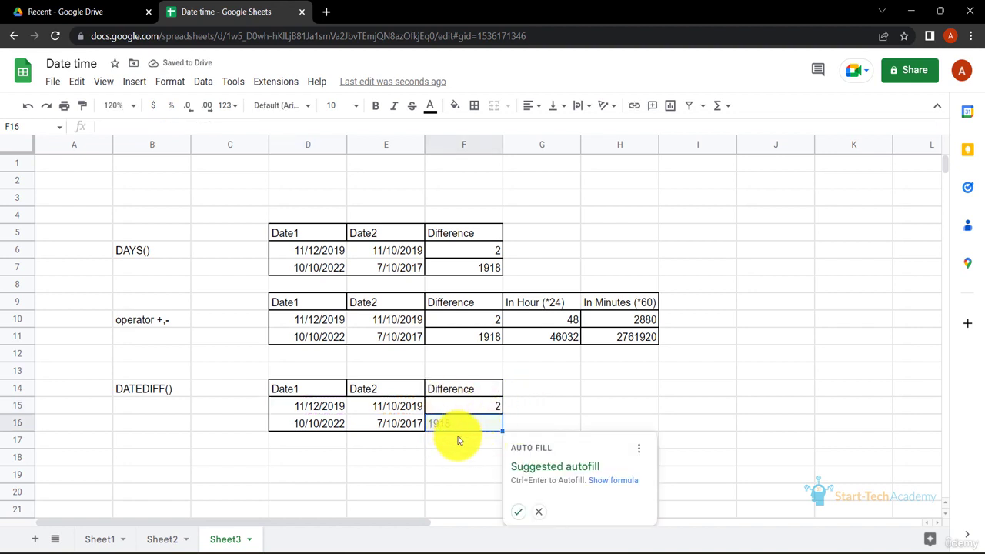
Enter =DATEDIF(E16,D16,"m") in cell F16 to calculate the difference in months, and dismiss the suggested formula correction
text(=)
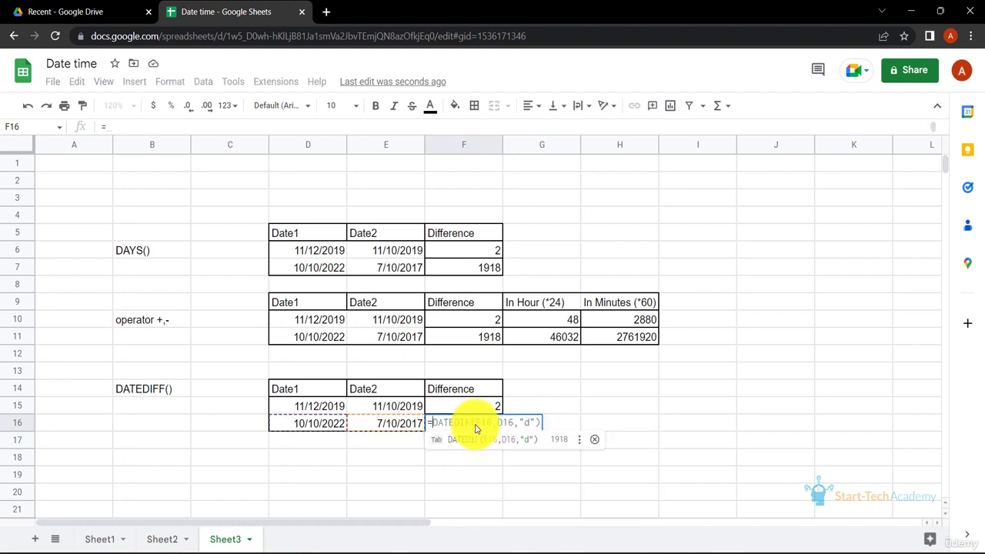
key(Tab)
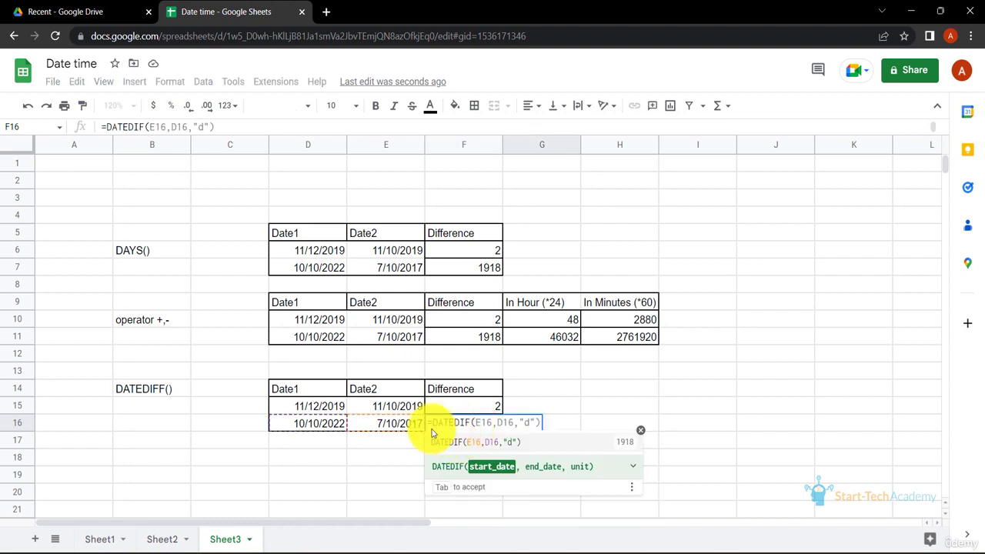
key(Left)
key(Left)
key(Left)
key(Left)
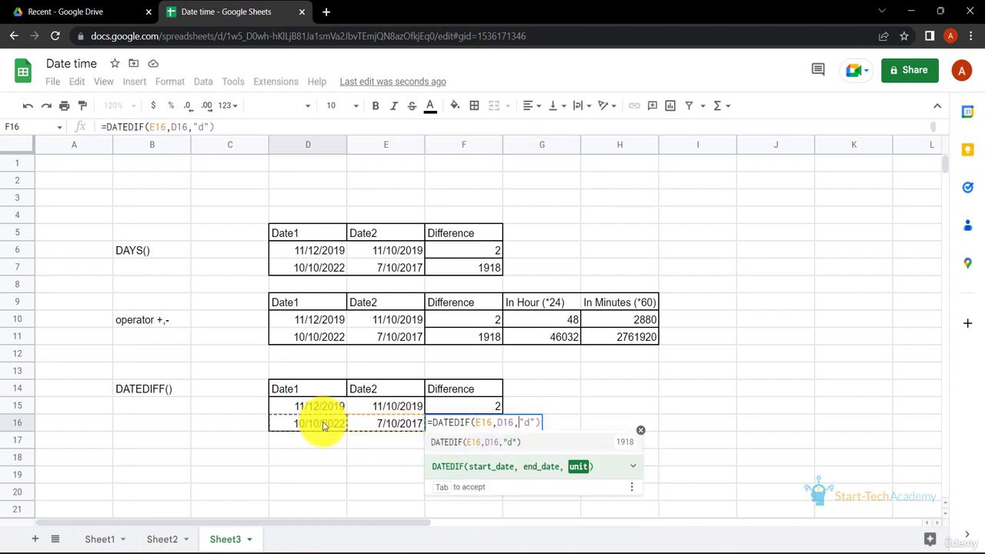
key(Delete)
key(Delete)
key(Delete)
text(m"))
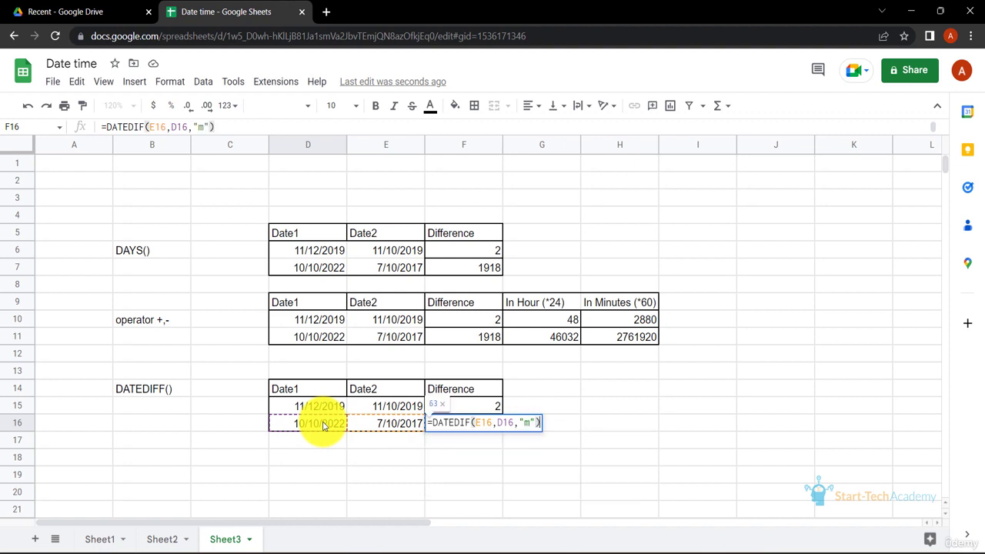
key(Return)
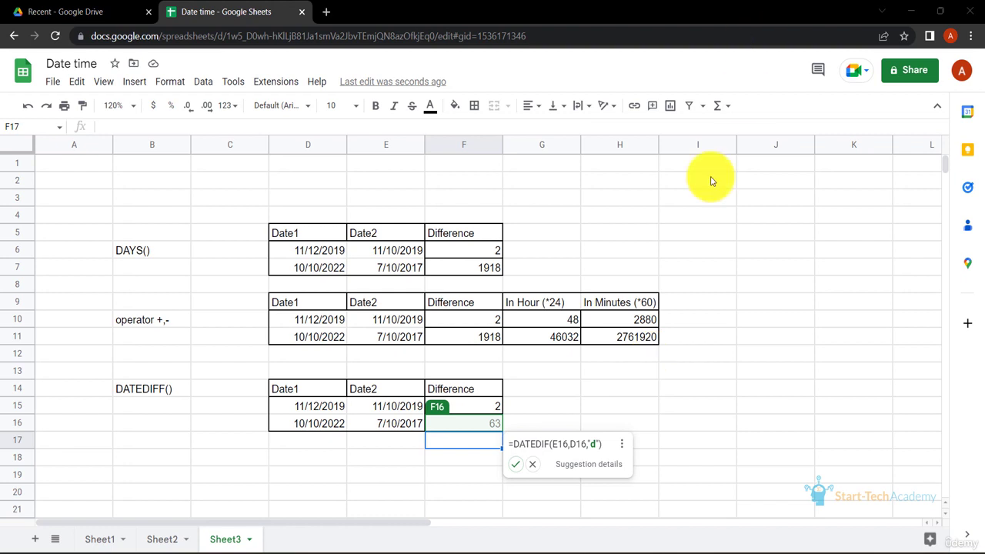
click(532, 465)
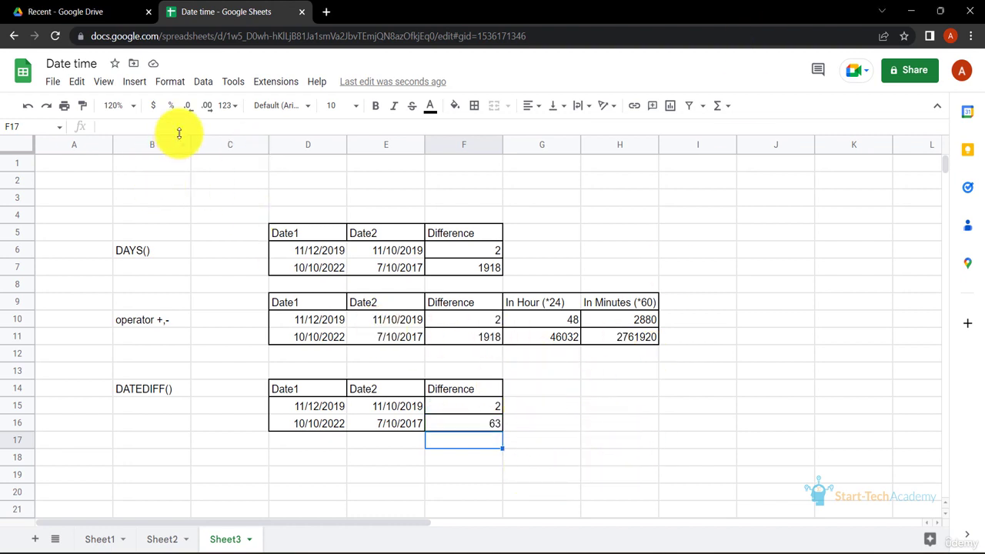
Look through the list of date functions available for insertion, and close it without inserting any
click(134, 81)
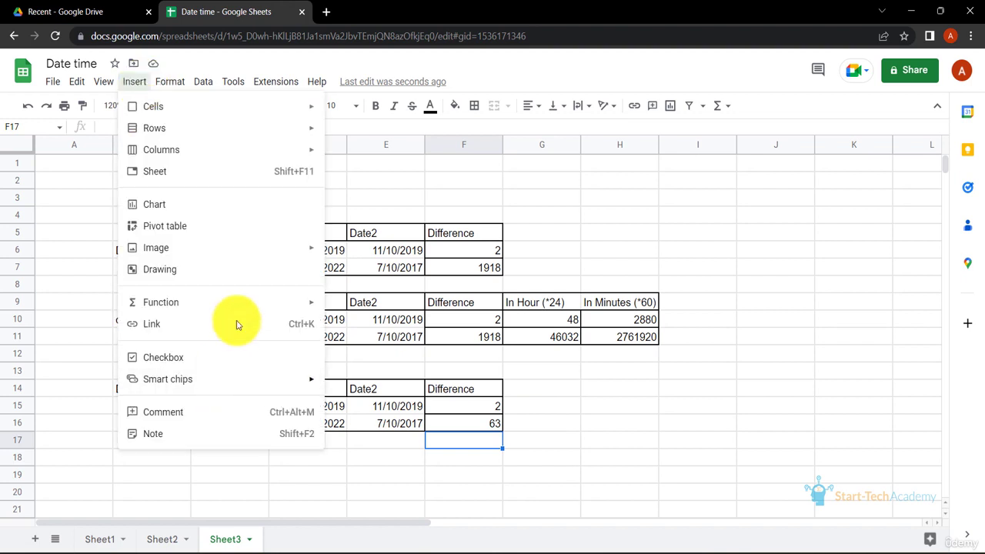
mouse_move(254, 301)
mouse_move(406, 245)
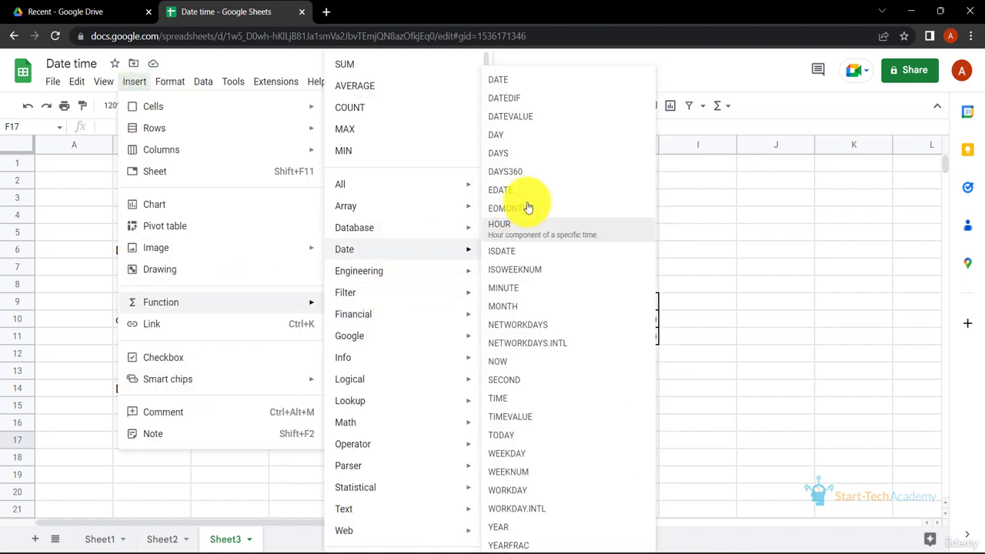
click(719, 303)
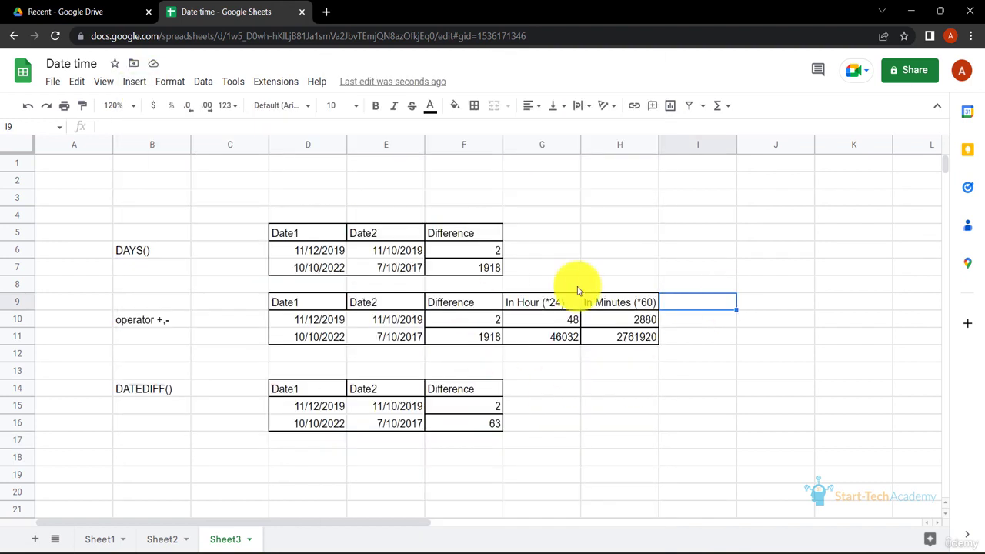